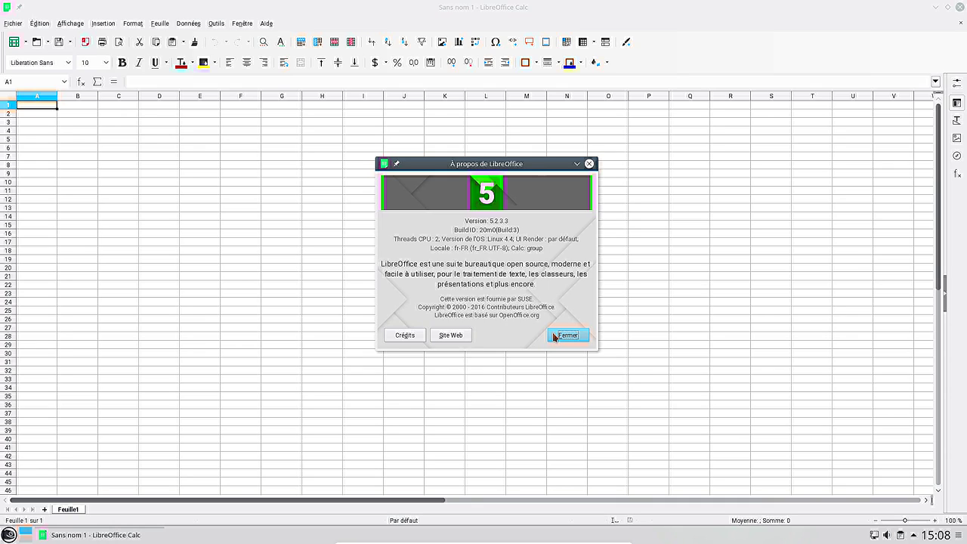
Dismiss the LibreOffice version information and quit Calc
left_click(553, 335)
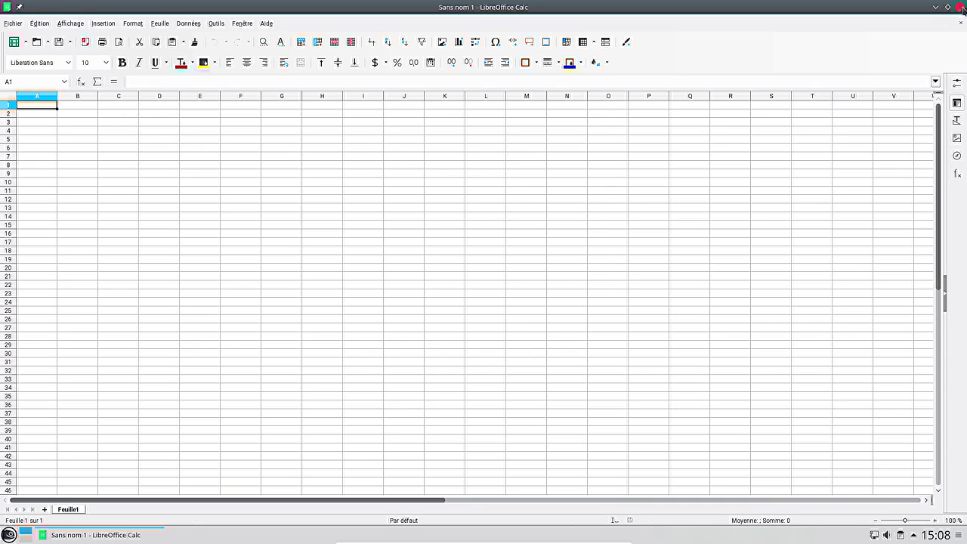
left_click(962, 6)
Look through the Configuration, Développement and Graphisme application categories and launch GIMP
left_click(10, 534)
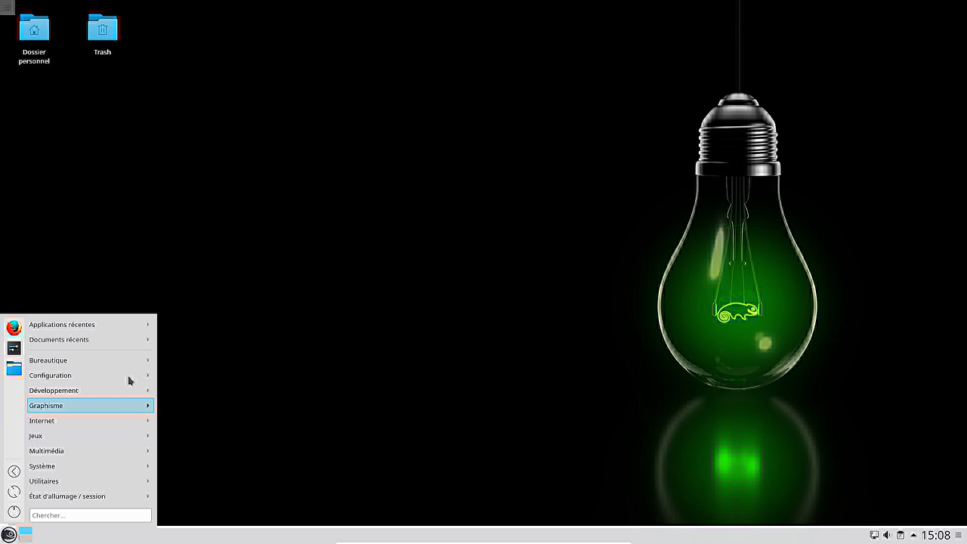
mouse_move(129, 376)
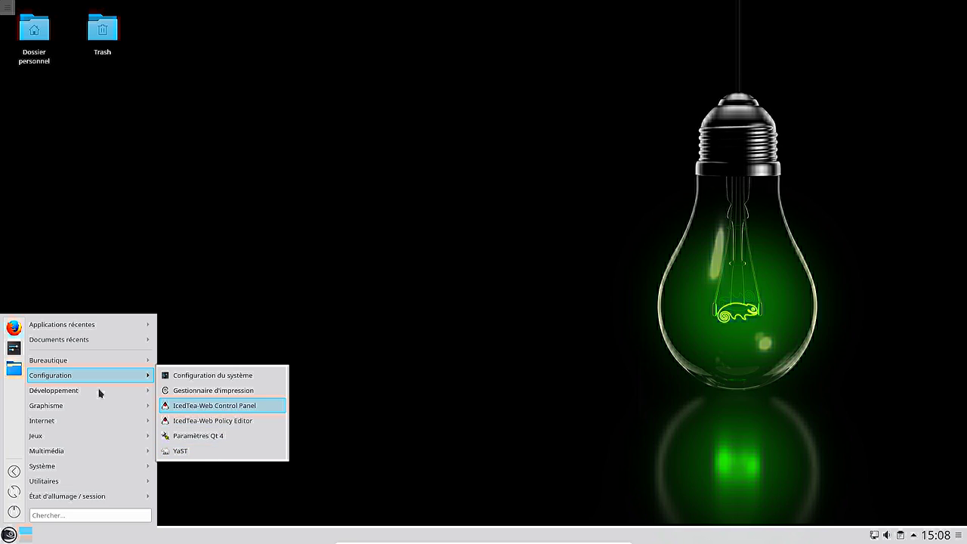
mouse_move(75, 391)
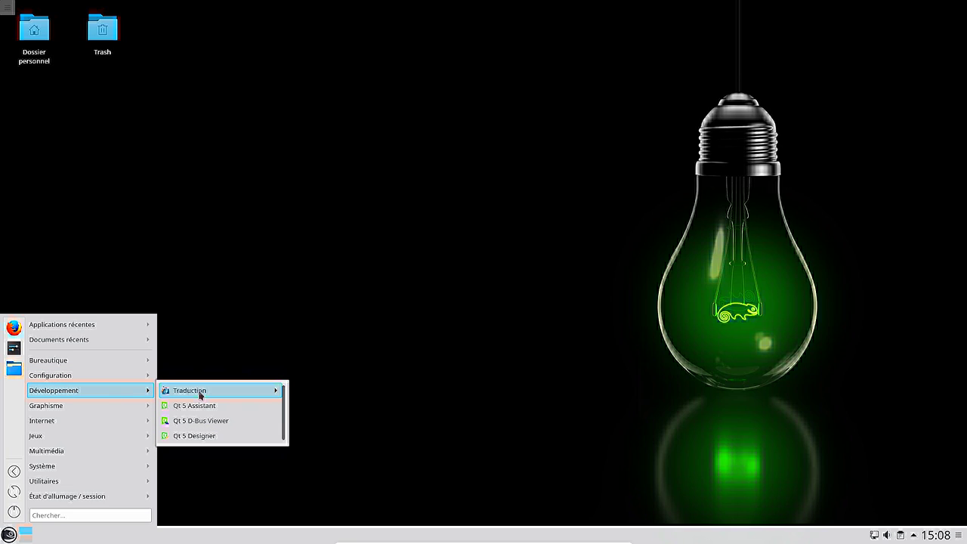
mouse_move(201, 394)
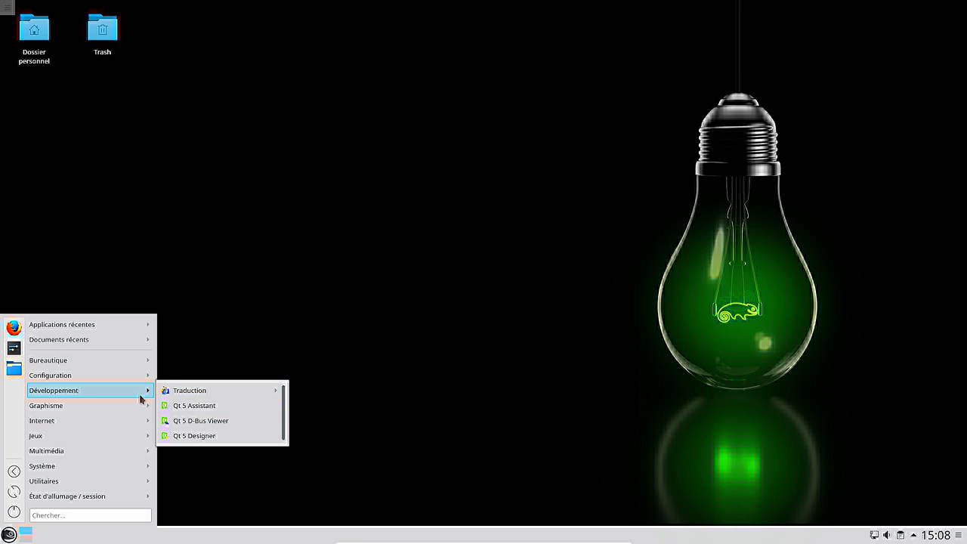
mouse_move(98, 407)
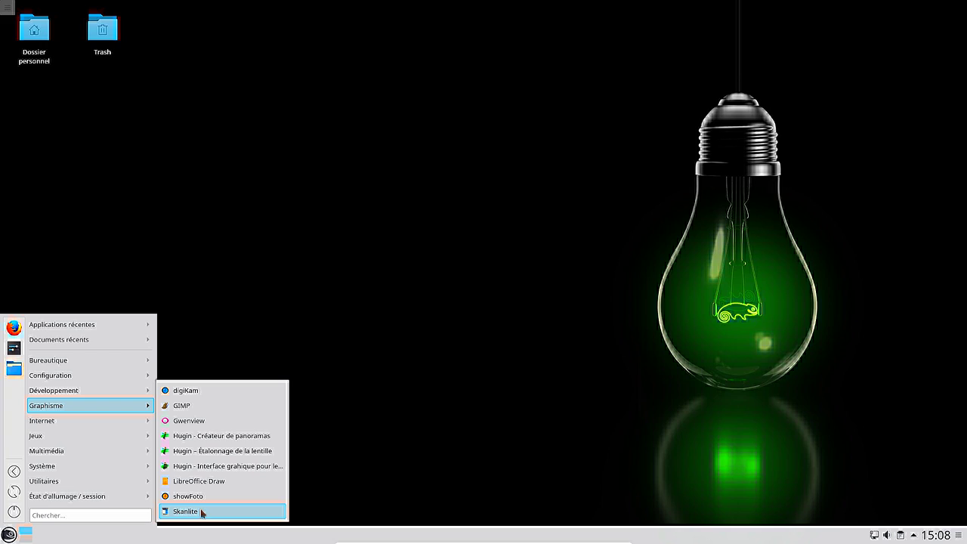
left_click(198, 406)
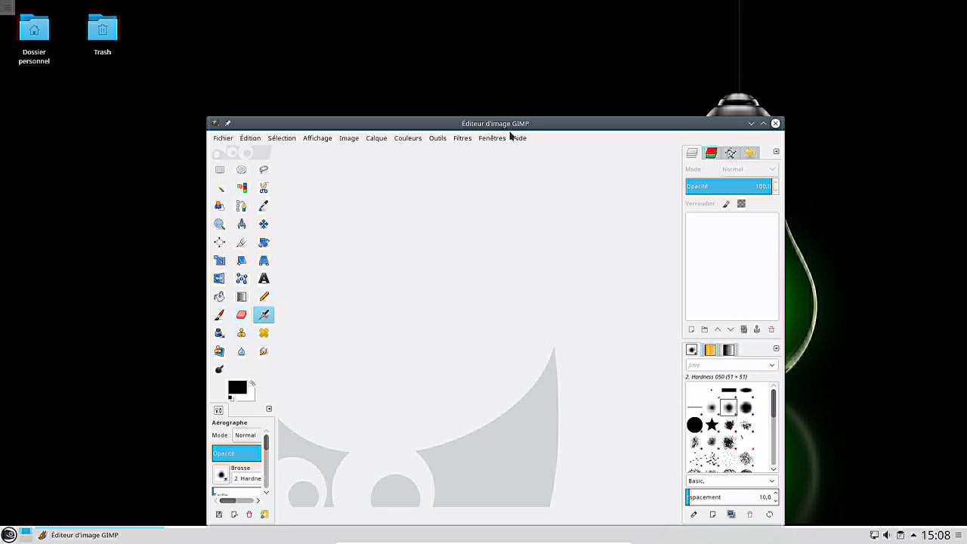
Check the version information of GIMP and dismiss it
left_click(517, 137)
left_click(534, 192)
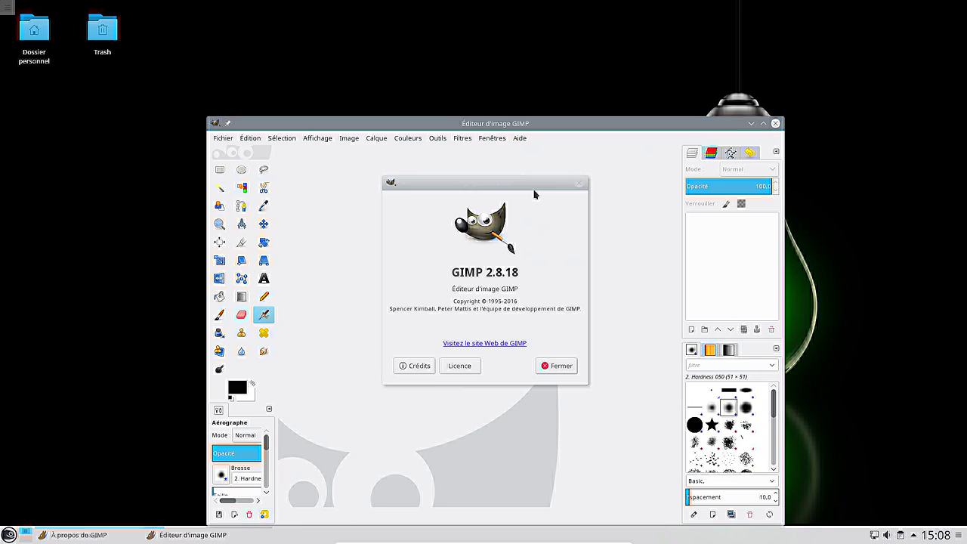
left_click(559, 365)
Look over GIMP's editing commands and quit the program
left_click(250, 138)
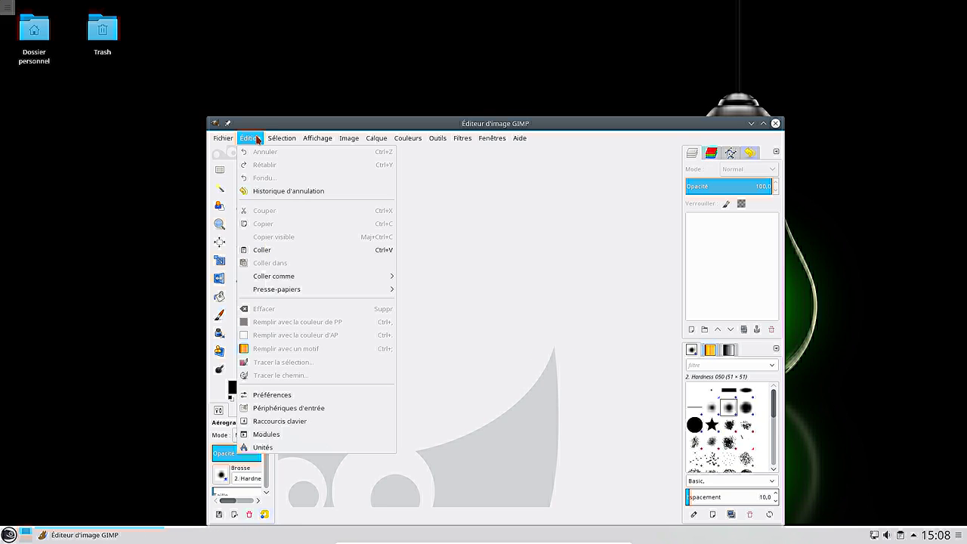
mouse_move(299, 294)
mouse_move(230, 140)
left_click(265, 419)
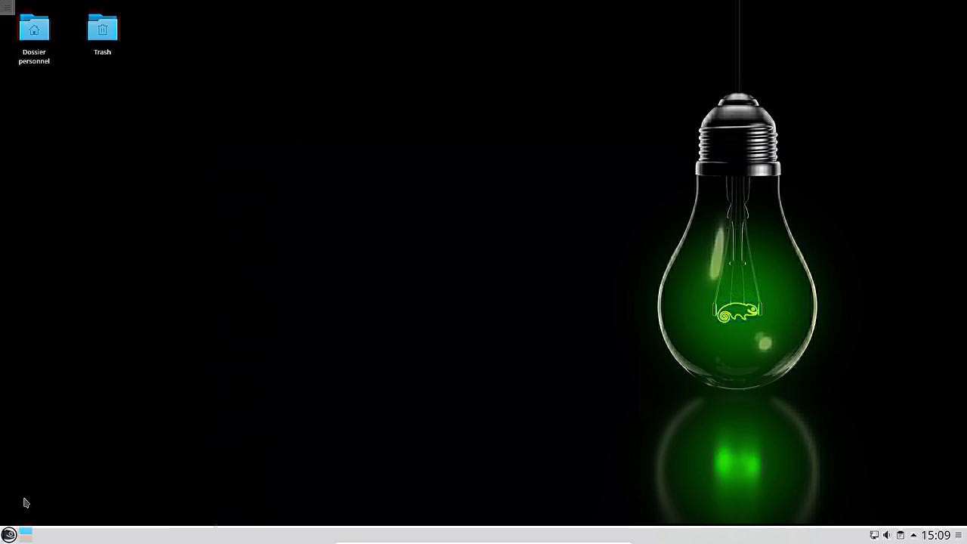
Open the personal folder in Dolphin and move its window toward the middle of the desktop
left_click(23, 55)
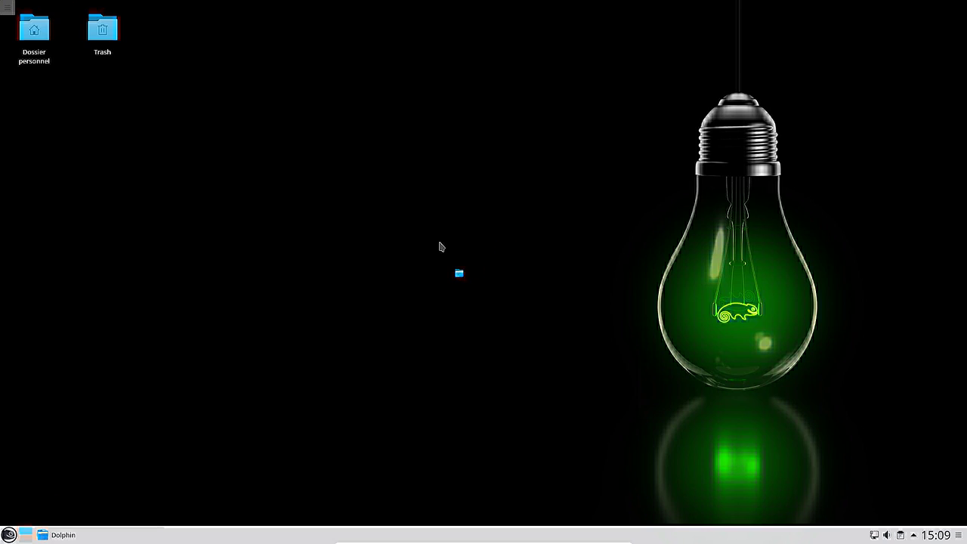
left_click_drag(327, 22, 650, 115)
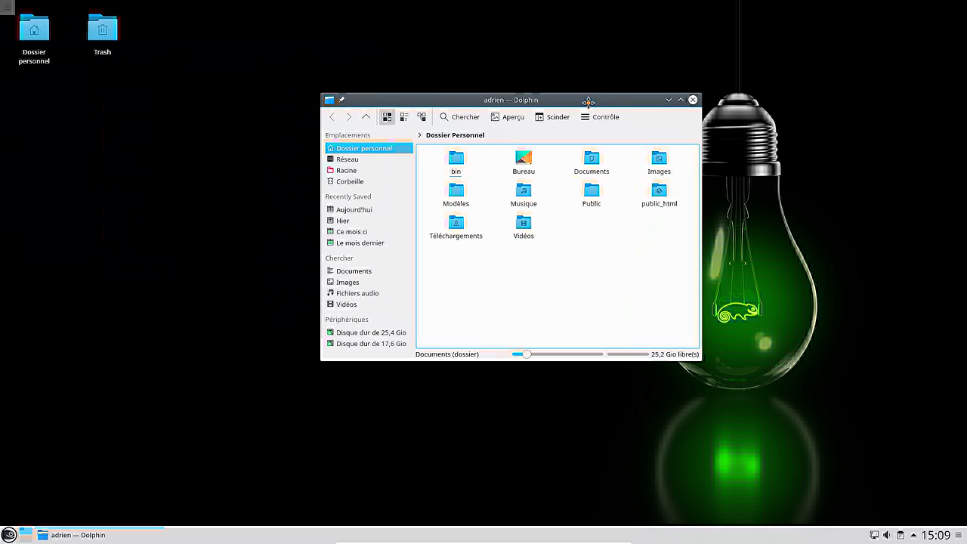
Check the version details of Dolphin and close the file manager
left_click(596, 118)
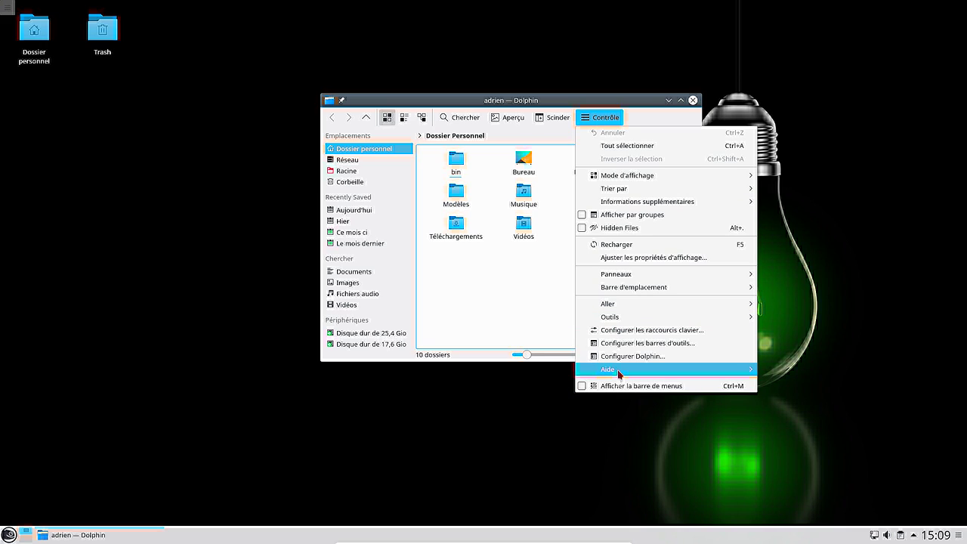
mouse_move(615, 370)
left_click(804, 434)
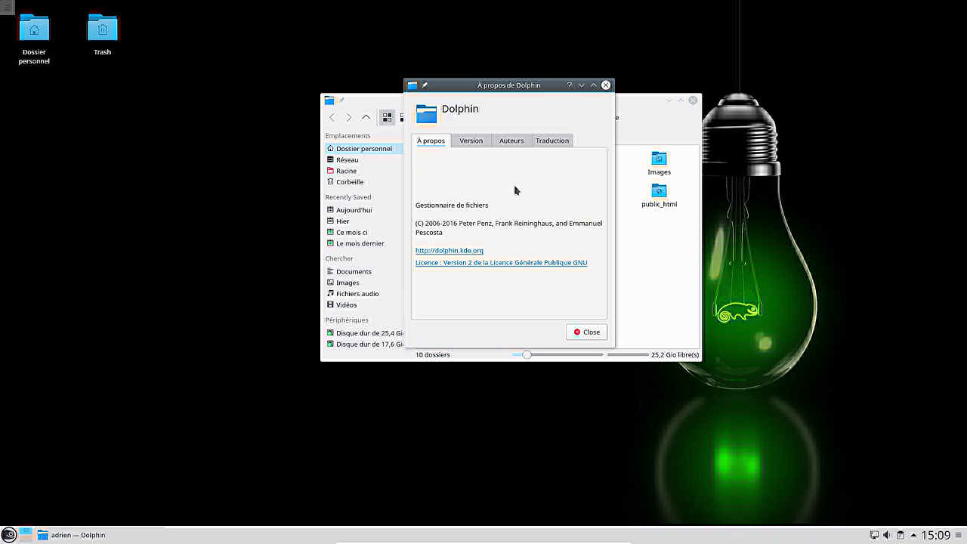
left_click(477, 141)
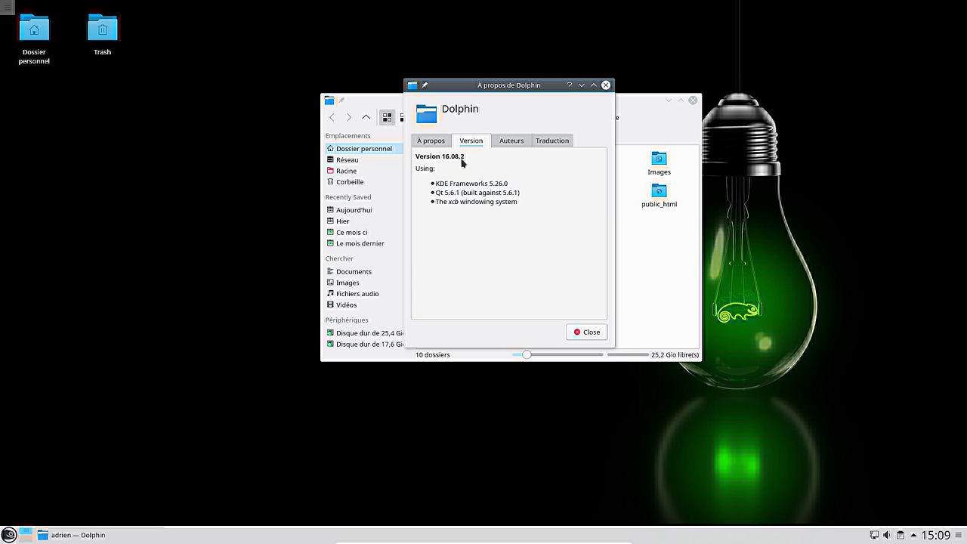
left_click(586, 332)
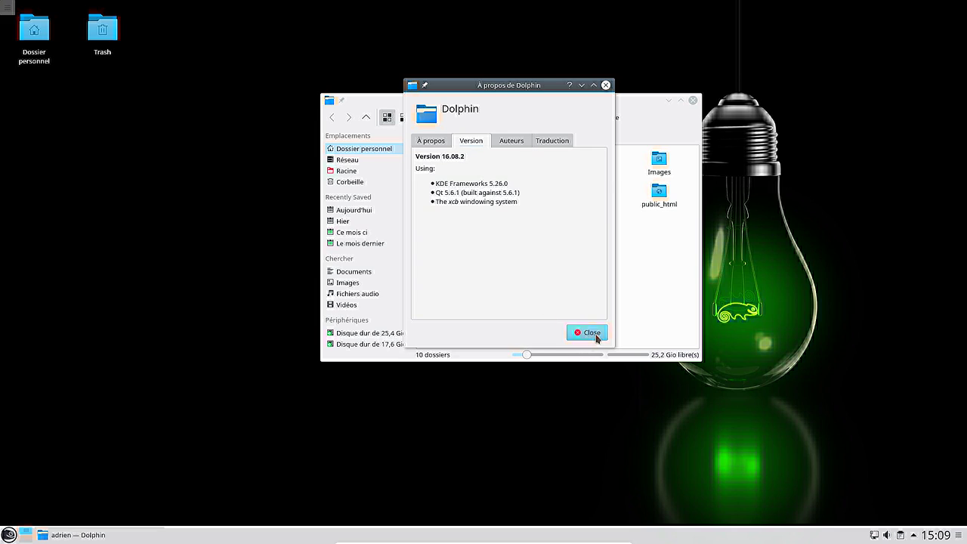
left_click(692, 100)
Search the applications for "kinfo", examine the software and hardware details in Info Center, and close it
left_click(9, 534)
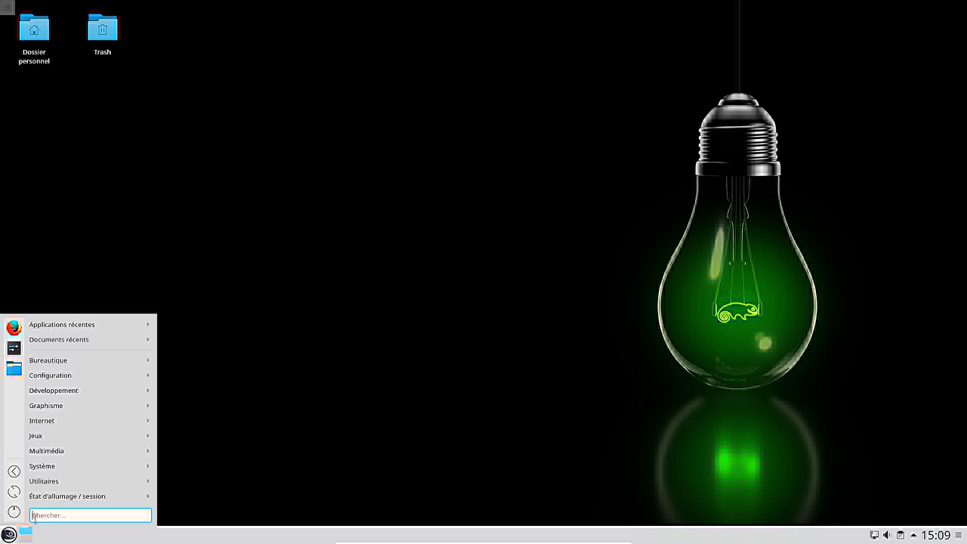
left_click(71, 514)
type("kinfo")
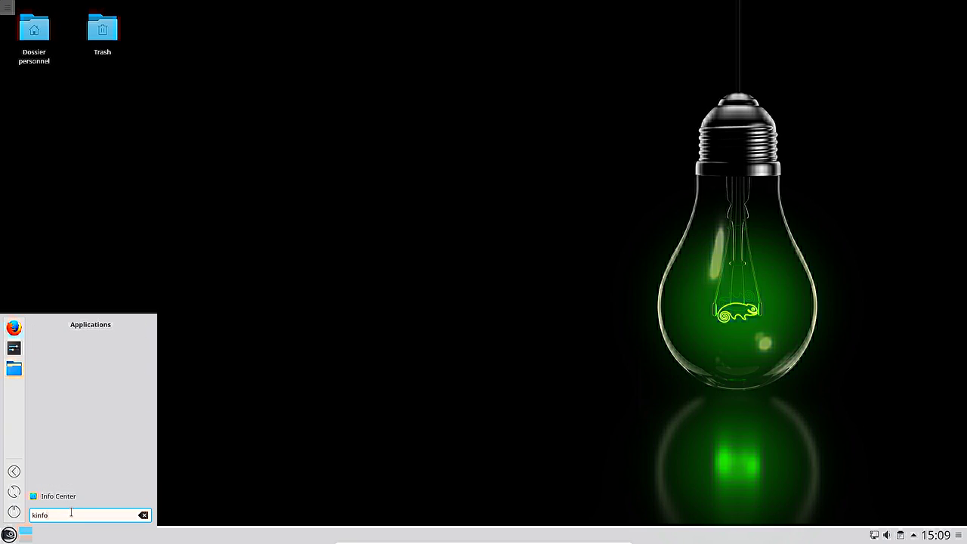
key("Return")
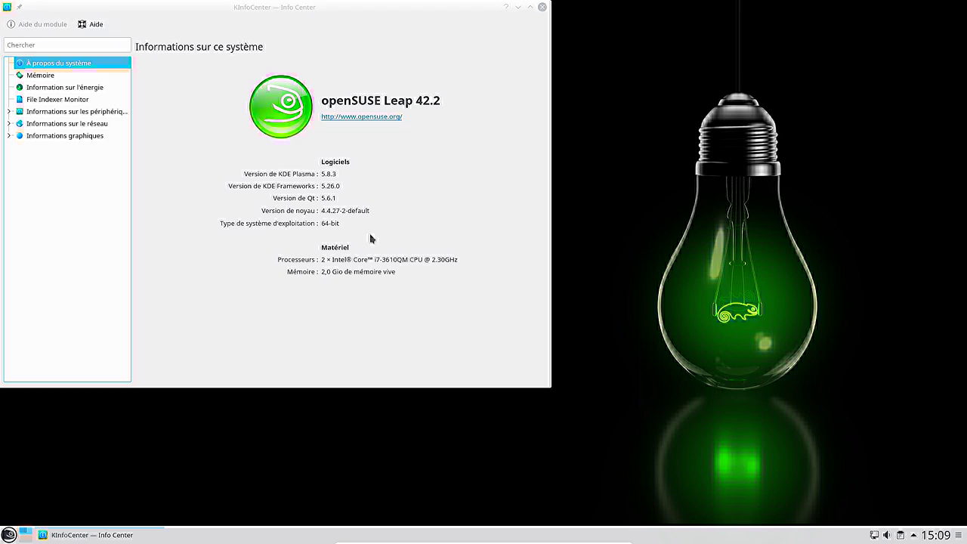
left_click_drag(300, 17, 520, 74)
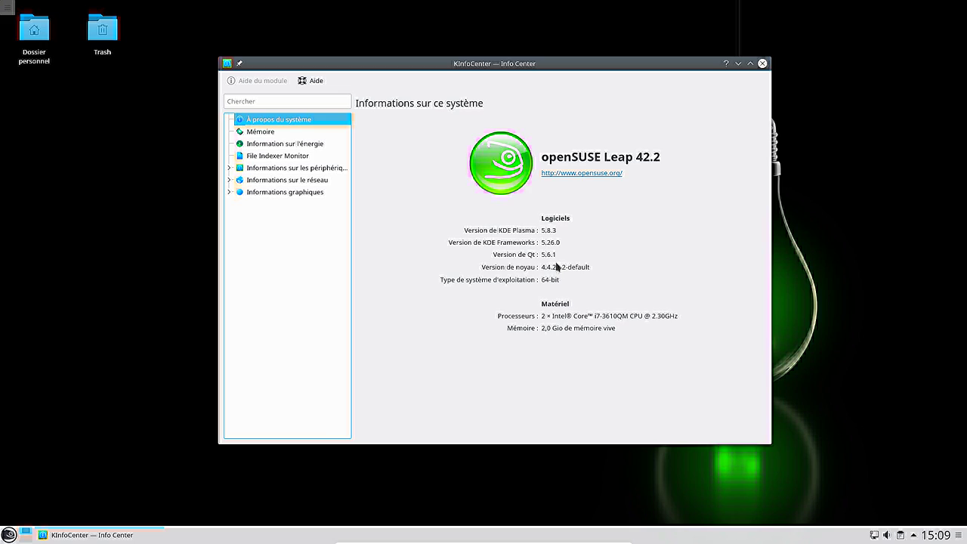
left_click(763, 64)
Search the applications for "ksys", examine the system load graphs in KSysGuard, and close it
left_click(9, 534)
type("ksys")
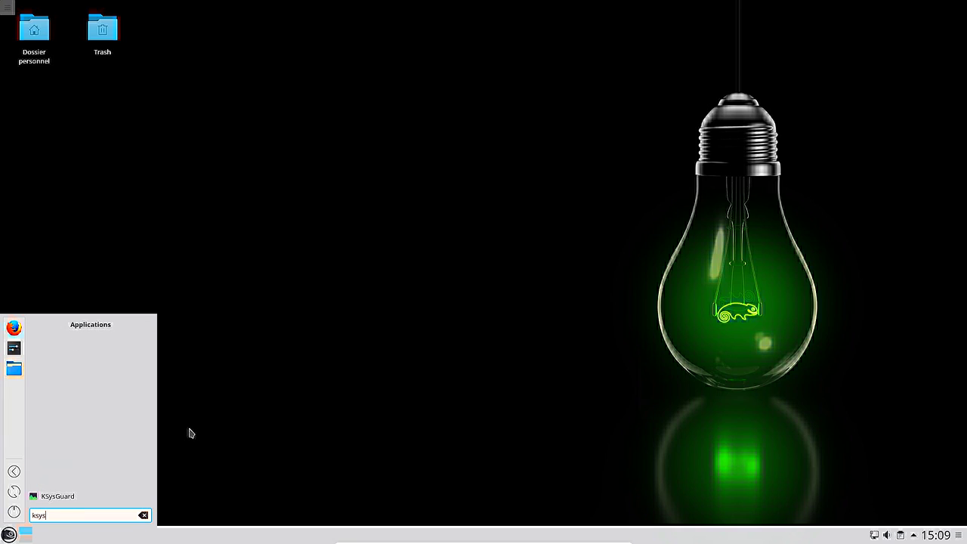
left_click(60, 498)
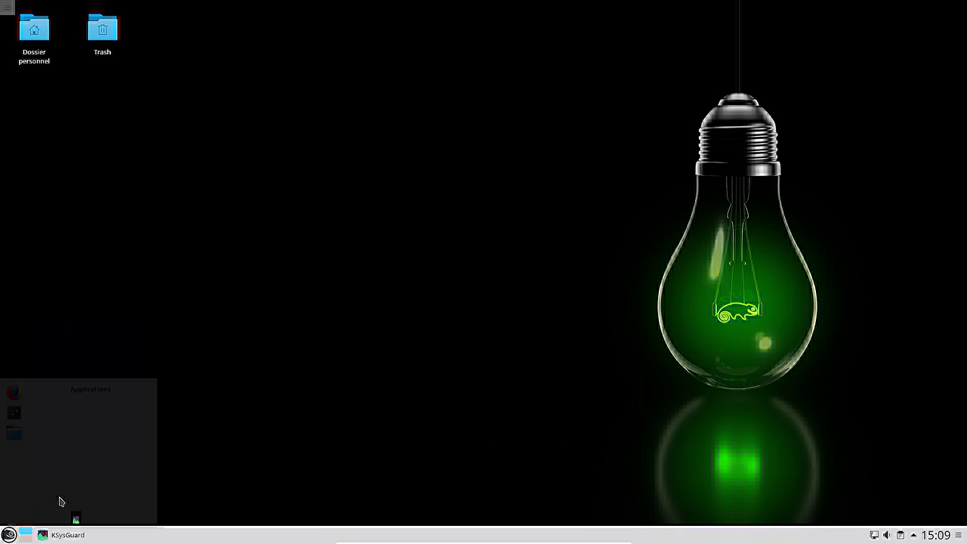
left_click_drag(213, 7, 508, 83)
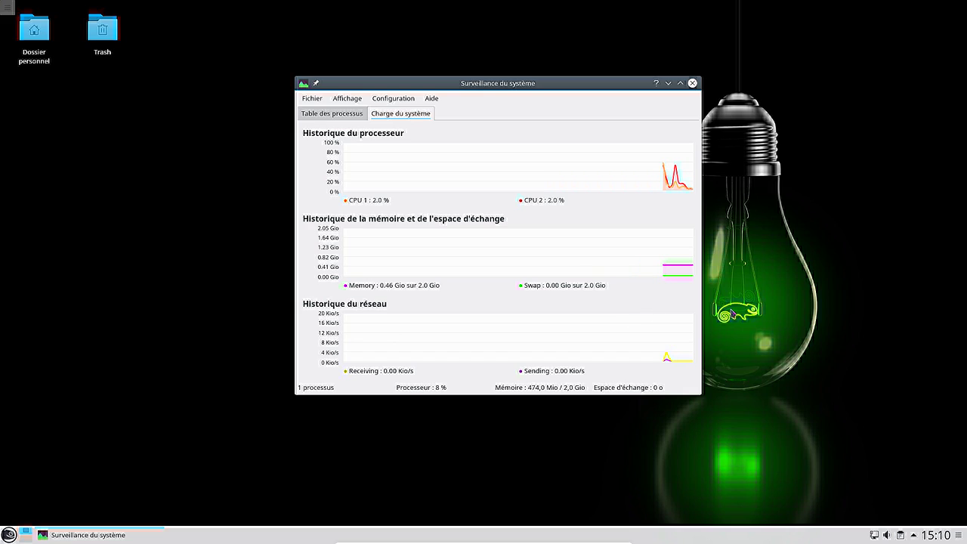
left_click(692, 84)
Look through the Internet application category and launch Firefox
left_click(9, 534)
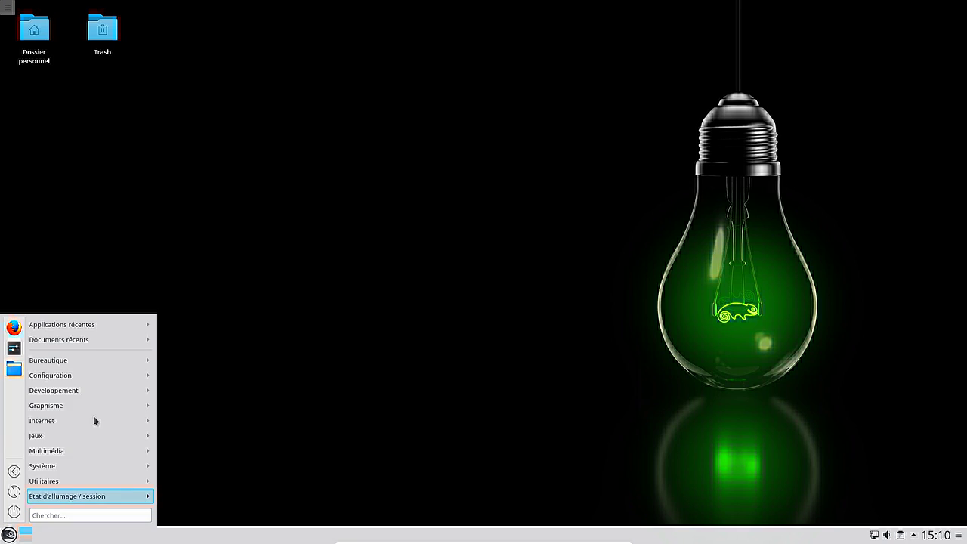
mouse_move(93, 415)
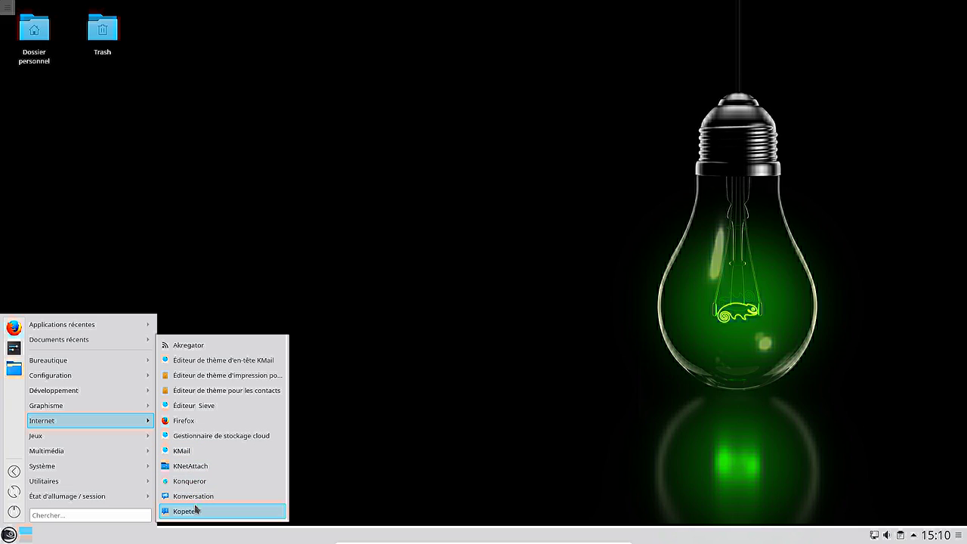
left_click(186, 420)
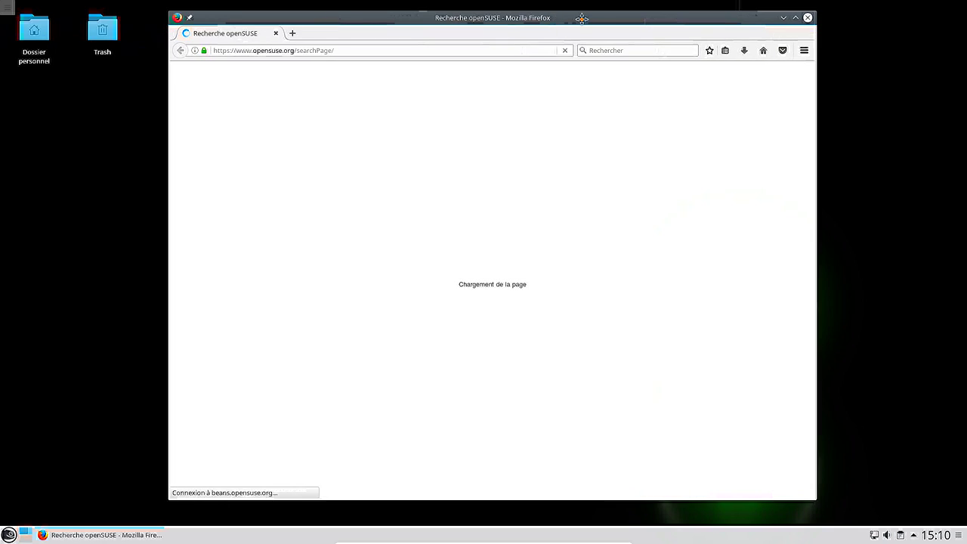
Check the version information of Firefox and close the browser
left_click(839, 50)
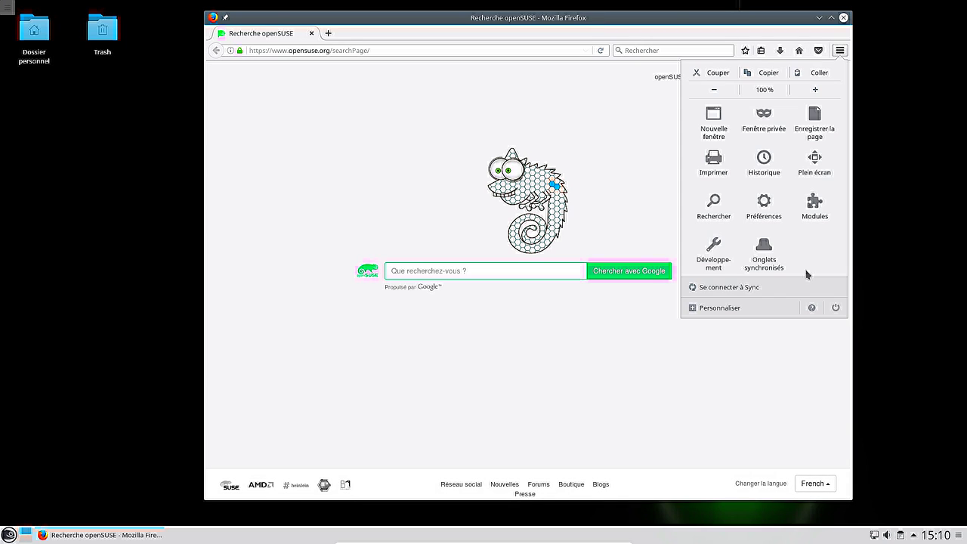
left_click(800, 307)
left_click(751, 193)
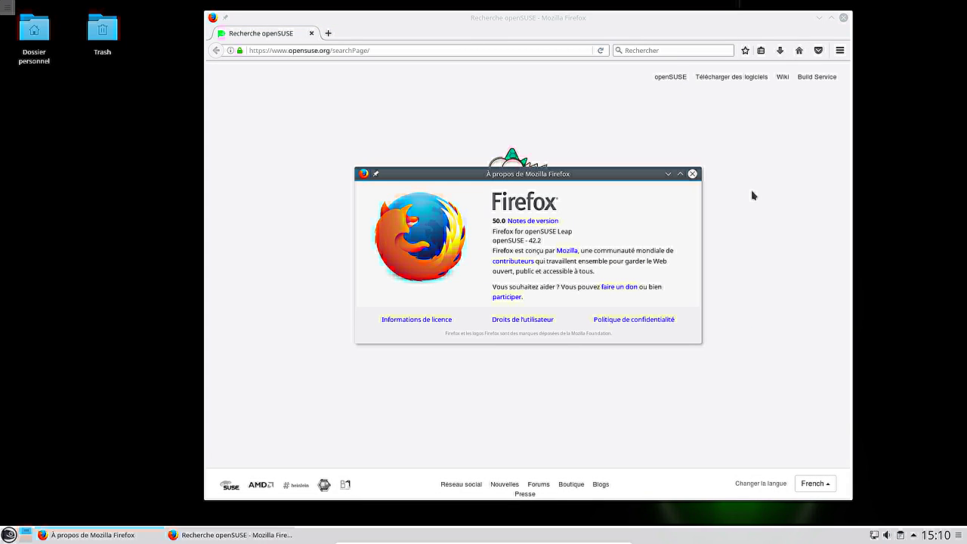
left_click(693, 174)
left_click(844, 17)
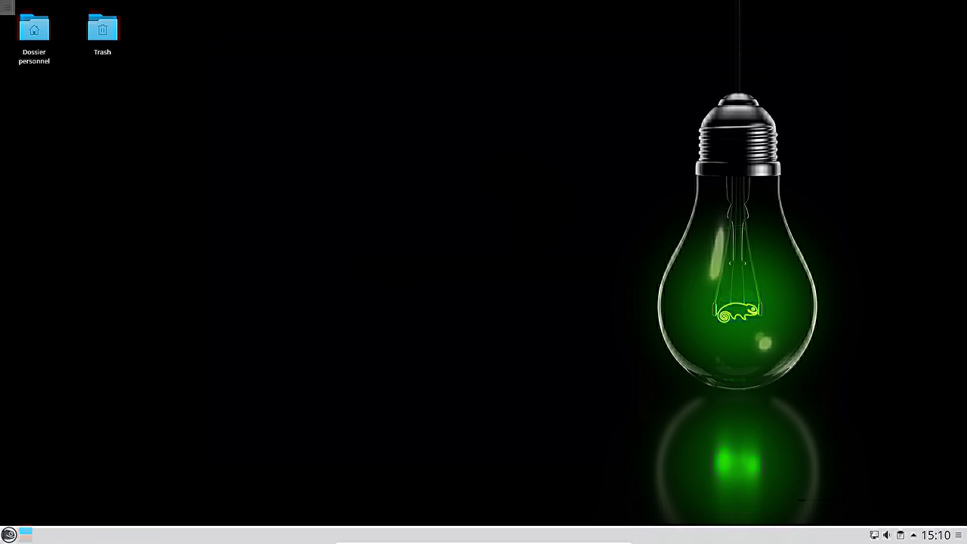
Look through the Jeux and Multimédia application categories and launch Dragon Player
left_click(9, 534)
mouse_move(65, 451)
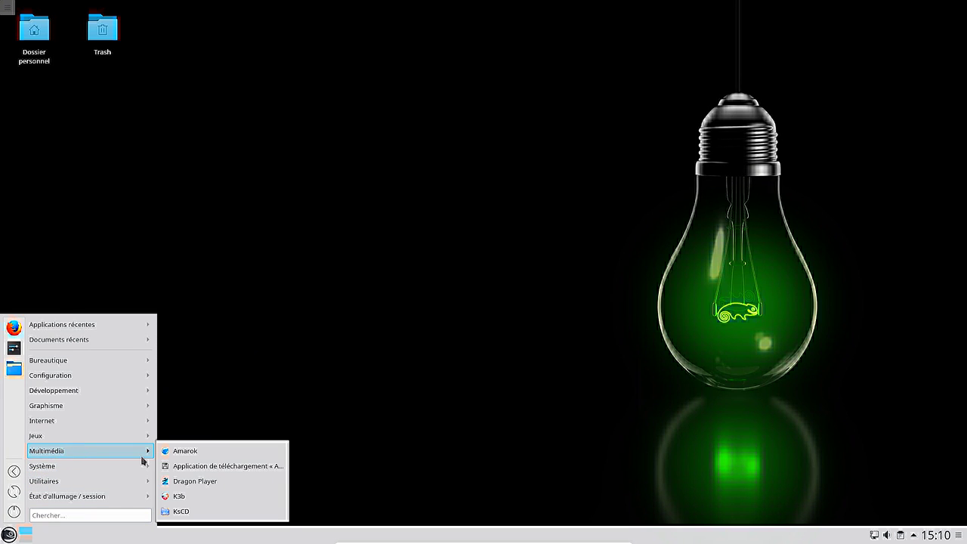
mouse_move(113, 436)
mouse_move(202, 438)
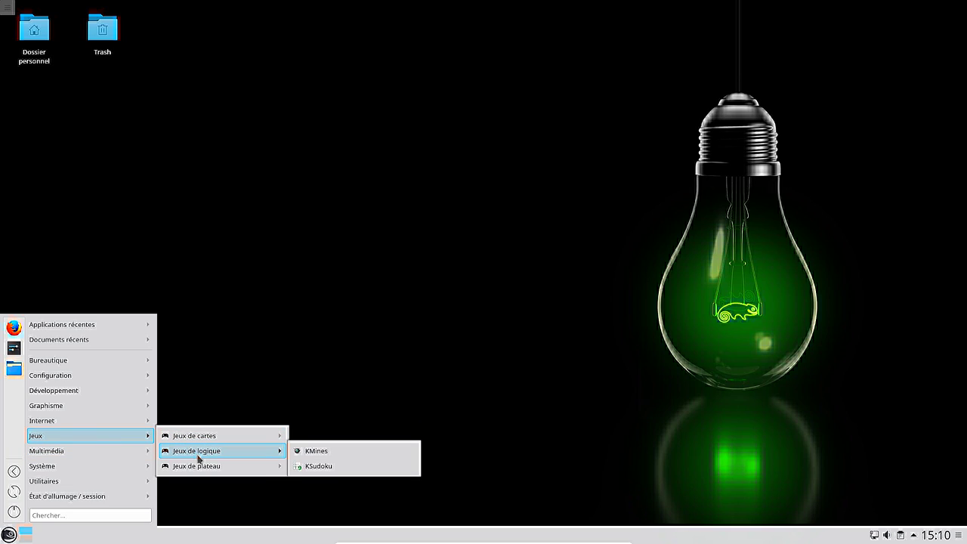
mouse_move(191, 471)
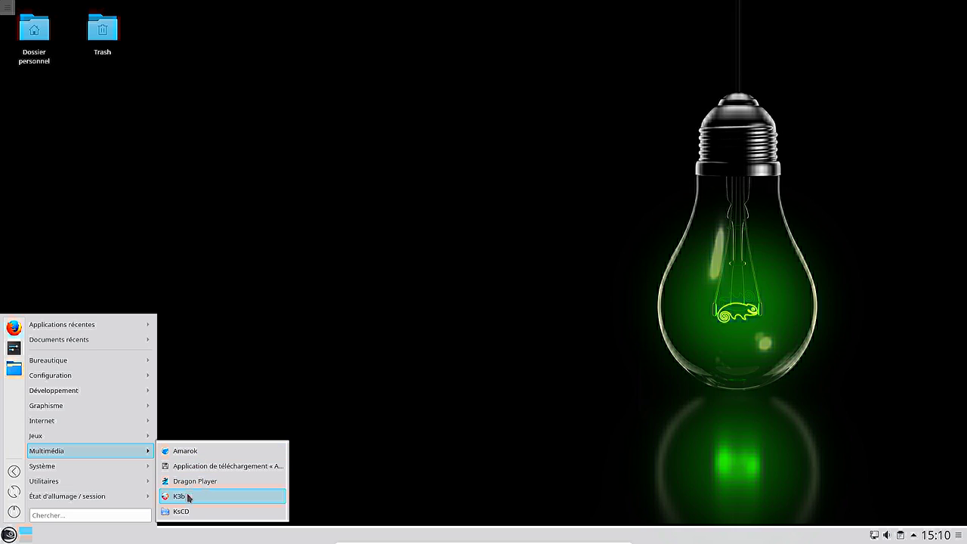
left_click(195, 482)
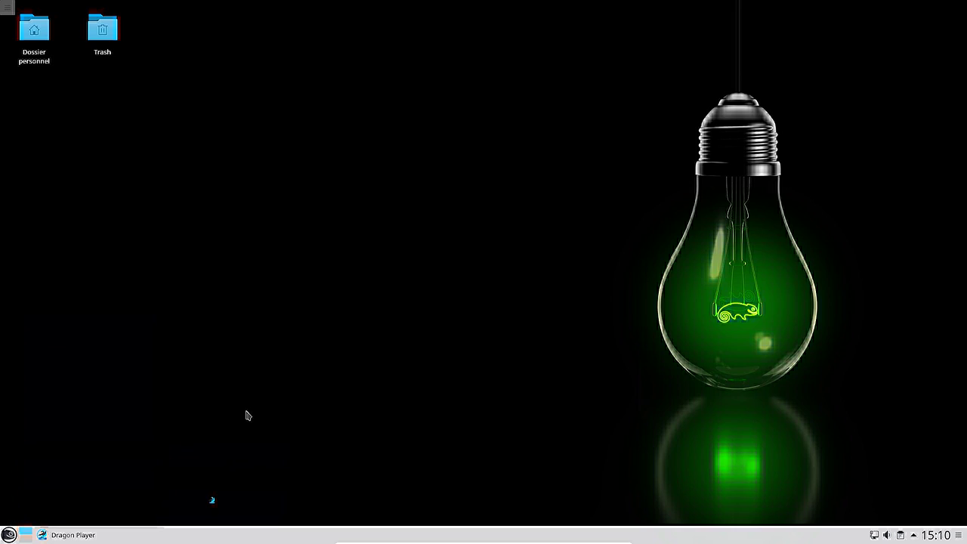
Display the version details of Dragon Player
left_click(87, 26)
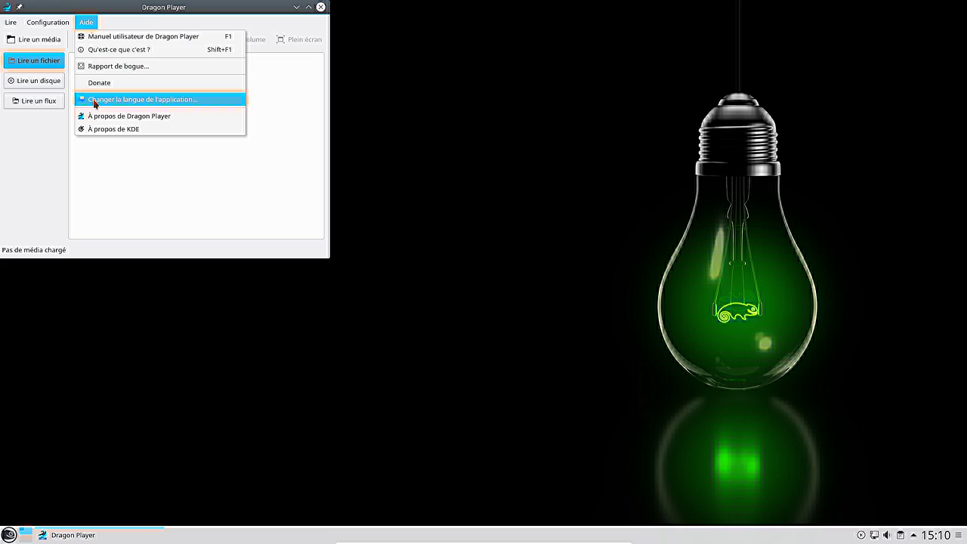
left_click(106, 115)
left_click(133, 67)
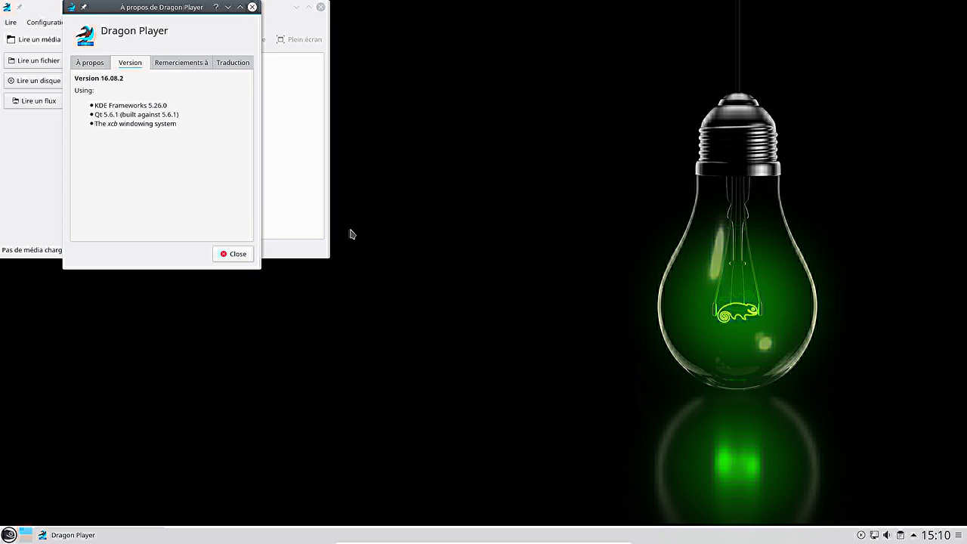
Close Dragon Player and look through the Système and Utilitaires application categories
left_click(238, 254)
left_click(321, 7)
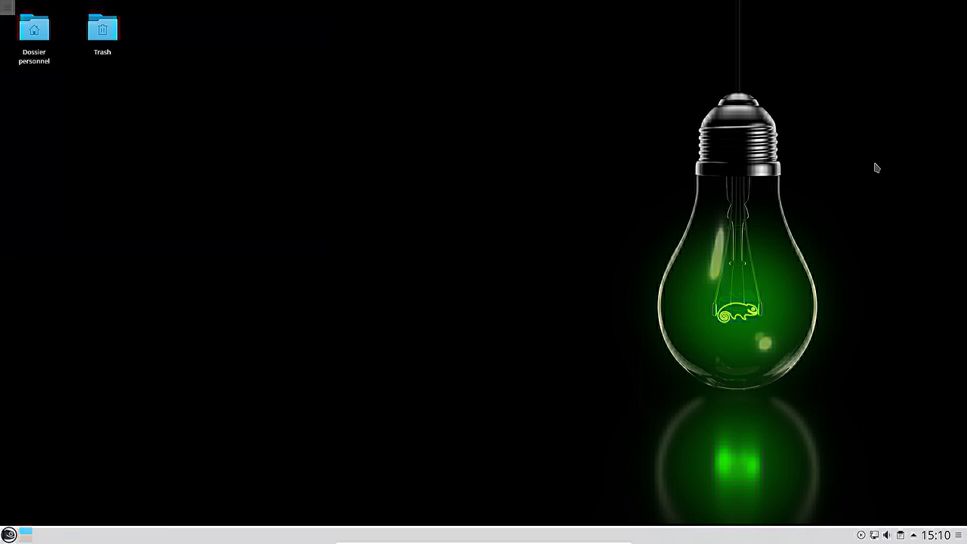
left_click(9, 534)
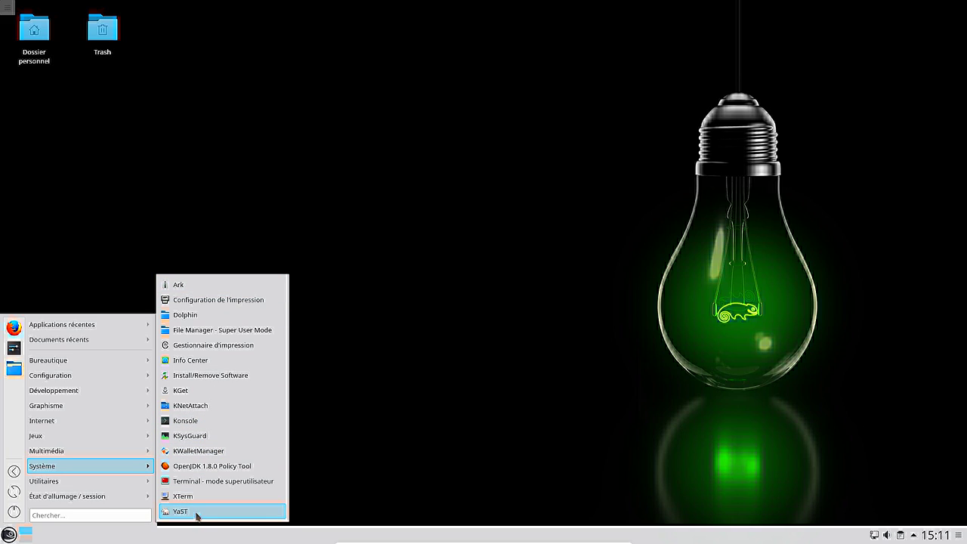
mouse_move(69, 481)
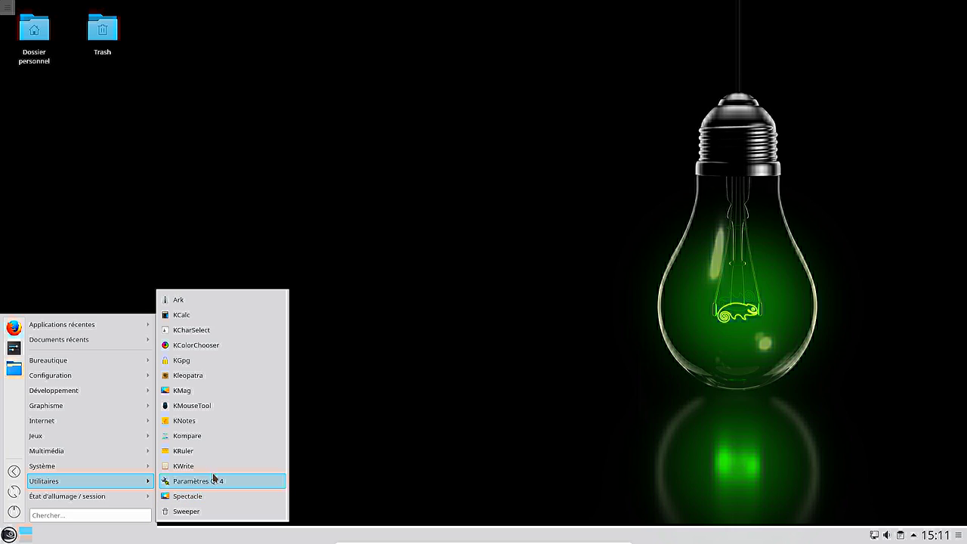
Launch Firefox, search the web for "youtube" and open the YouTube site from the results
left_click(13, 328)
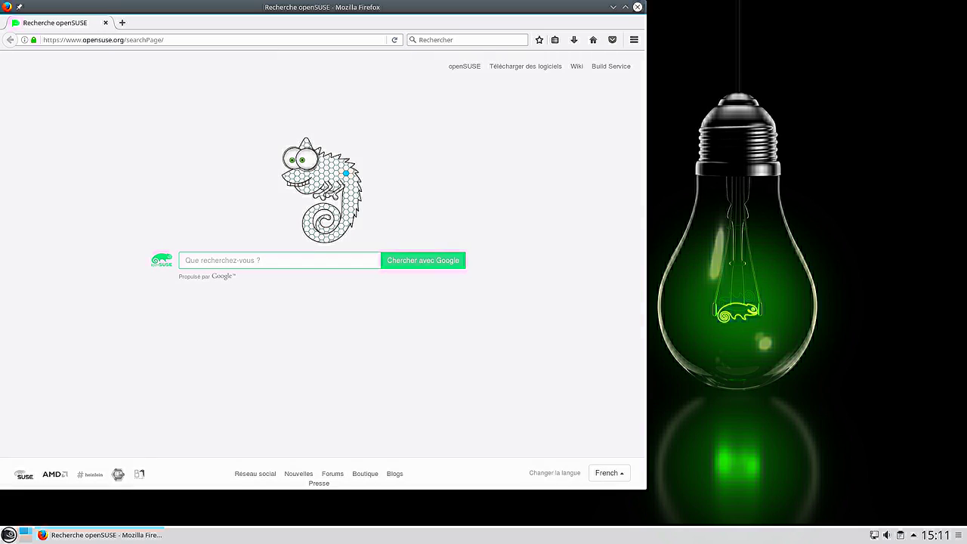
left_click_drag(293, 25, 400, 25)
left_click(533, 39)
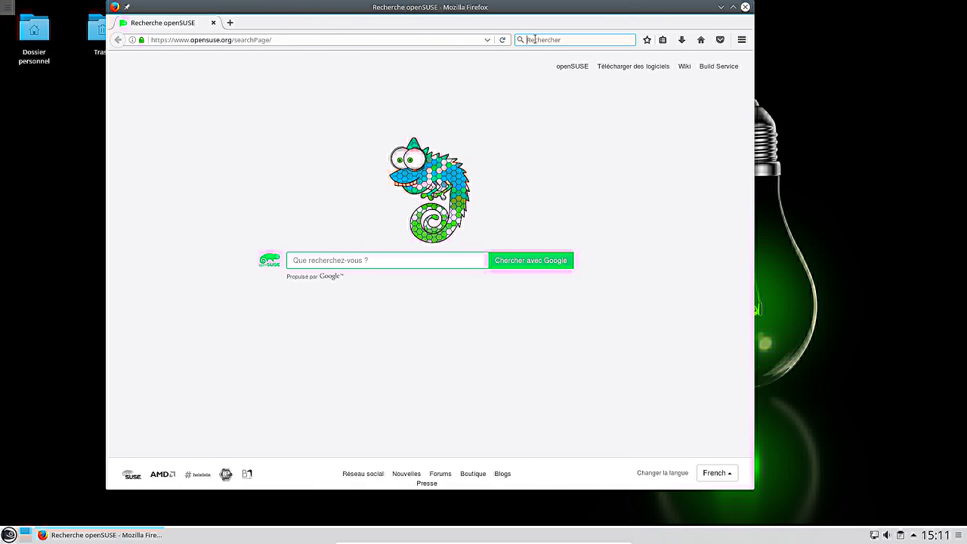
type("youtube")
key("Return")
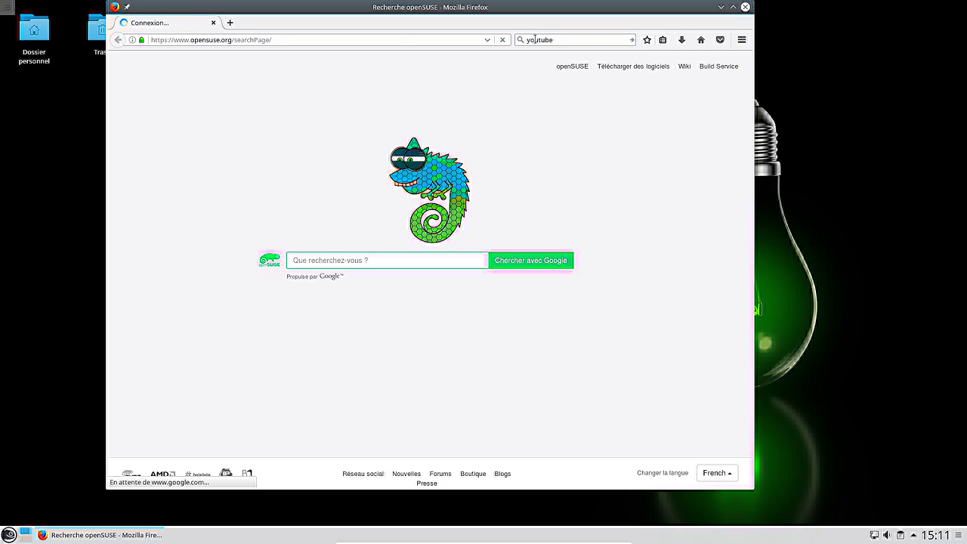
left_click(200, 230)
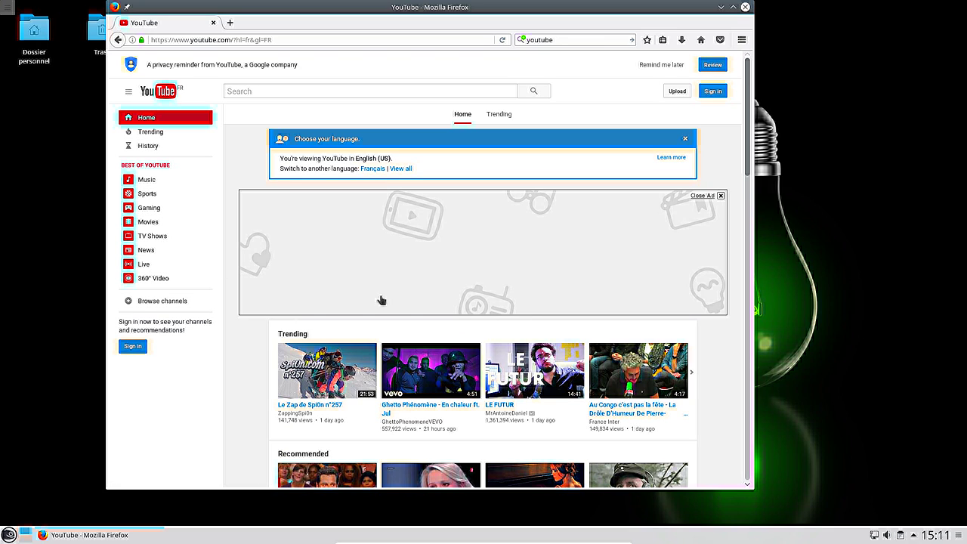
Look through the recommended videos on the YouTube home page and play "Sia - The Greatest"
scroll(546, 300, "down", 3)
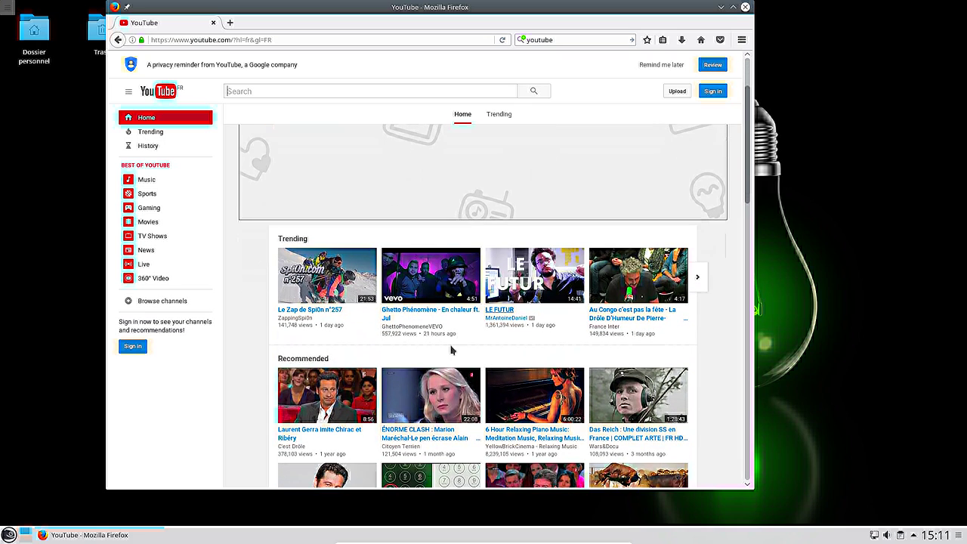
scroll(451, 350, "down", 8)
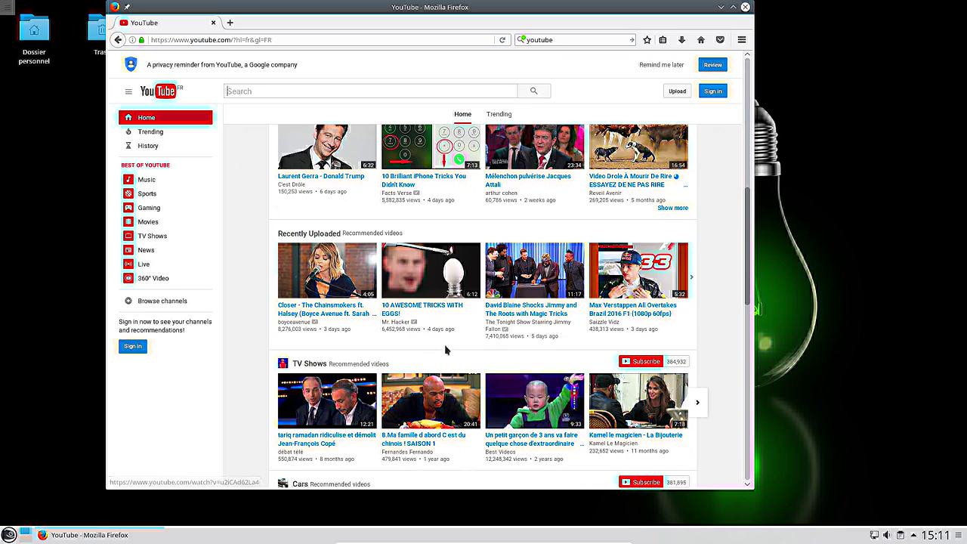
scroll(446, 350, "down", 8)
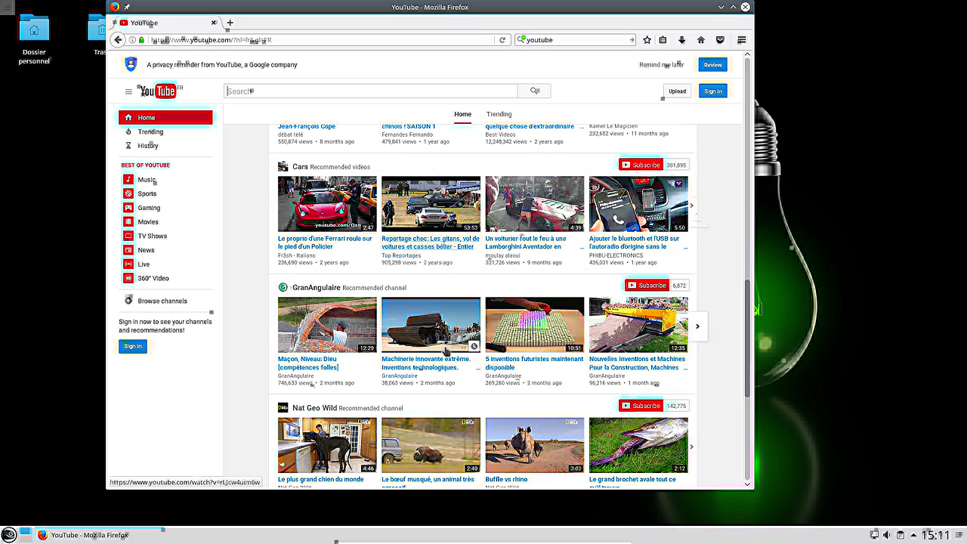
scroll(463, 345, "down", 3)
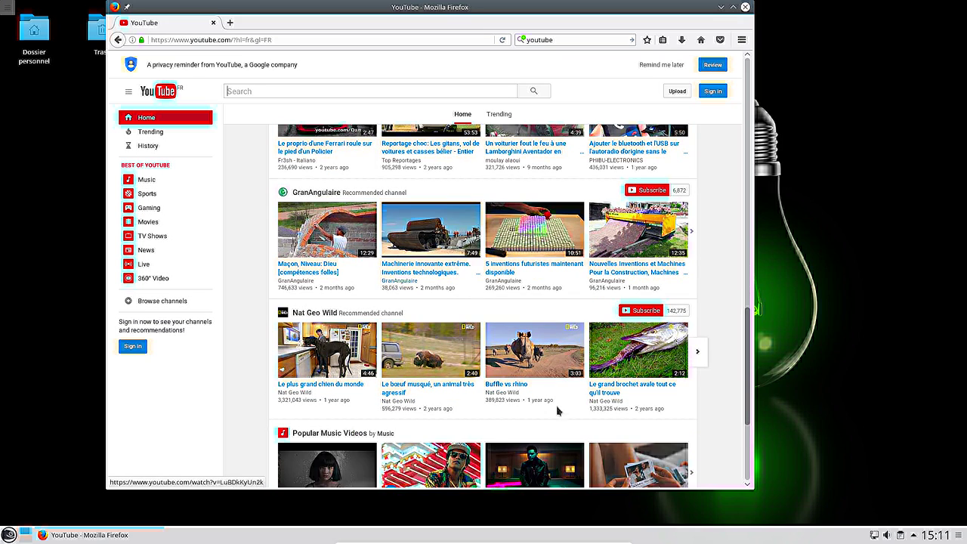
scroll(682, 395, "down", 5)
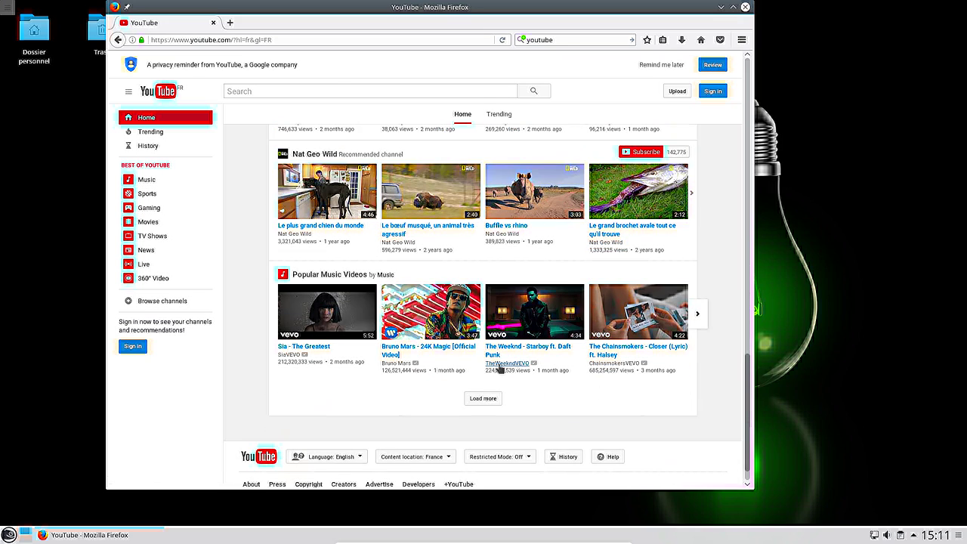
left_click(313, 347)
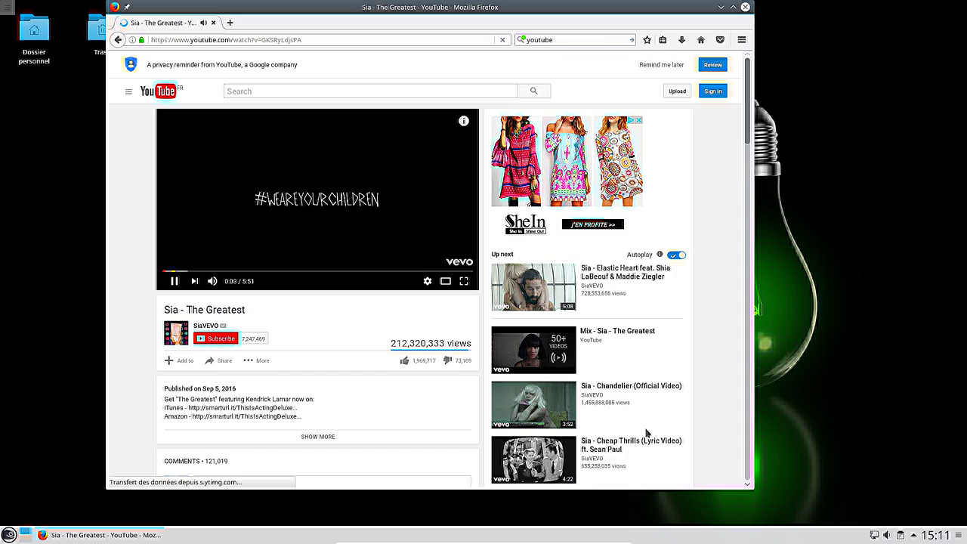
Test the video playback by skipping to about 0:30 and 1:15, and close the browser
scroll(889, 535, "down", 2)
scroll(890, 535, "up", 3)
scroll(889, 536, "up", 2)
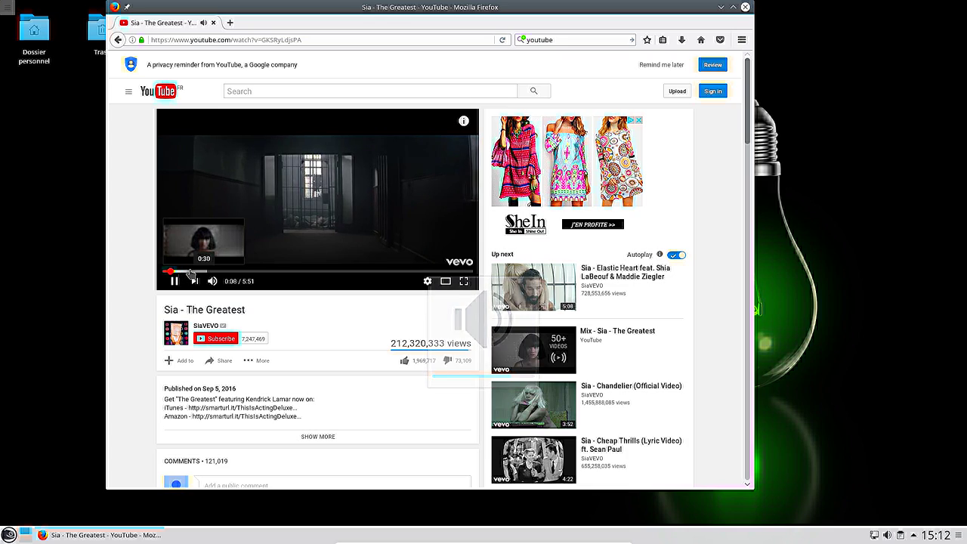
left_click(189, 271)
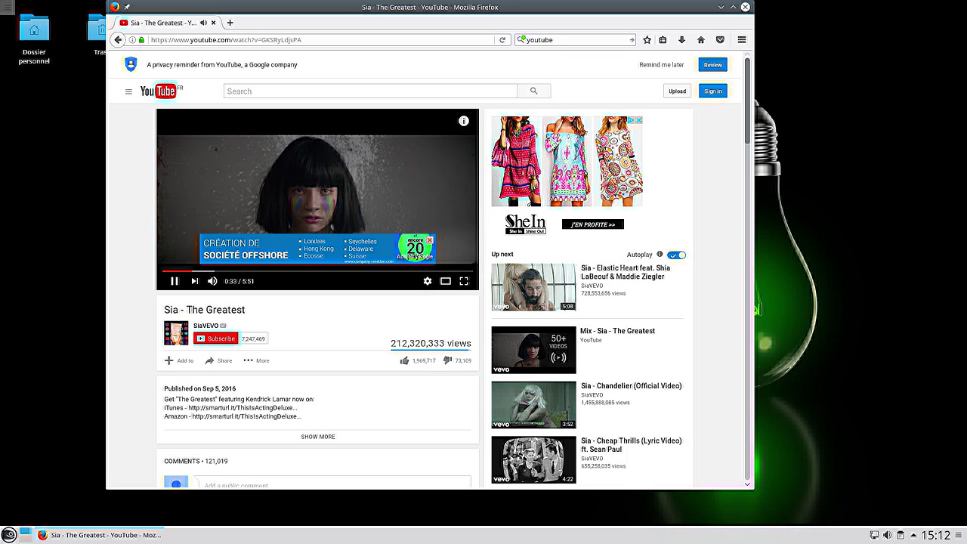
right_click(278, 183)
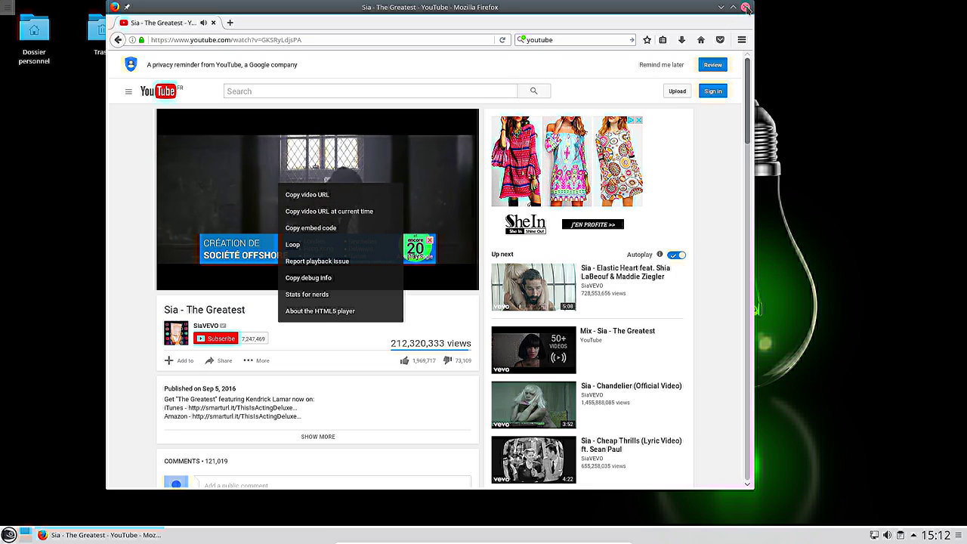
left_click(137, 265)
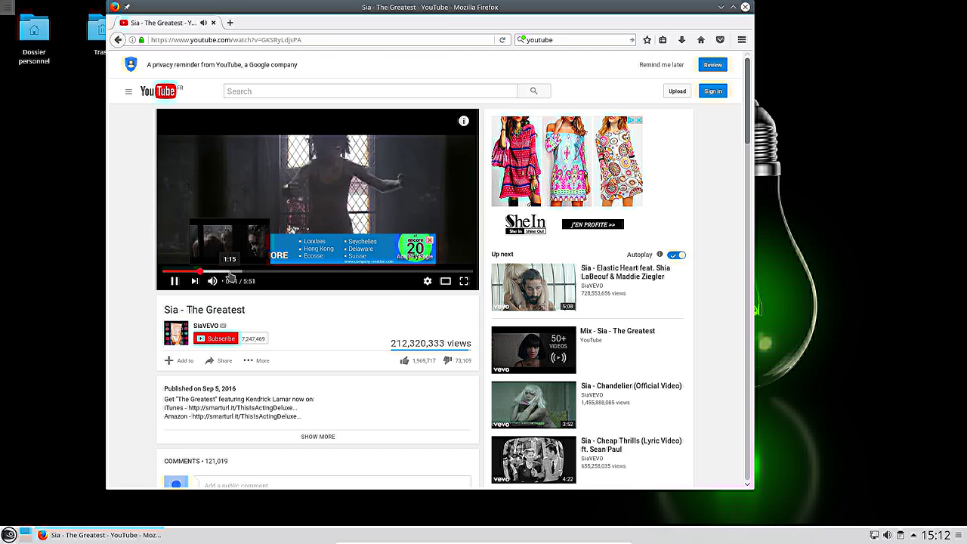
left_click(229, 272)
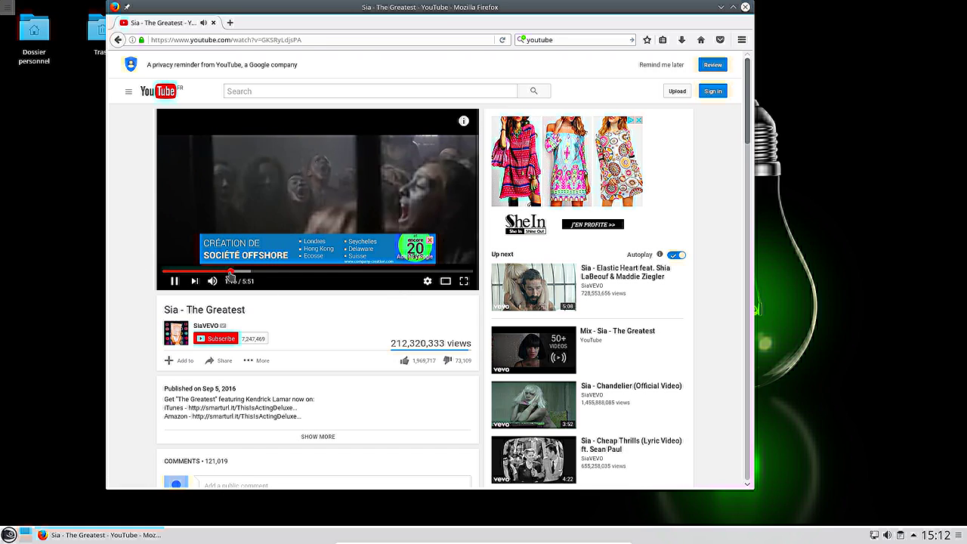
left_click(745, 7)
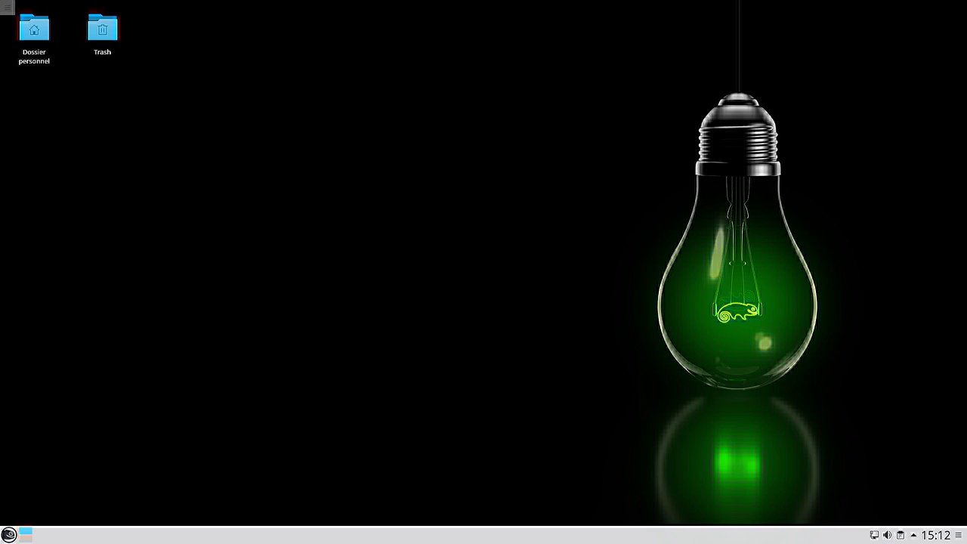
Launch YaST from the Configuration application category and authenticate with the administrator password
left_click(10, 534)
mouse_move(72, 375)
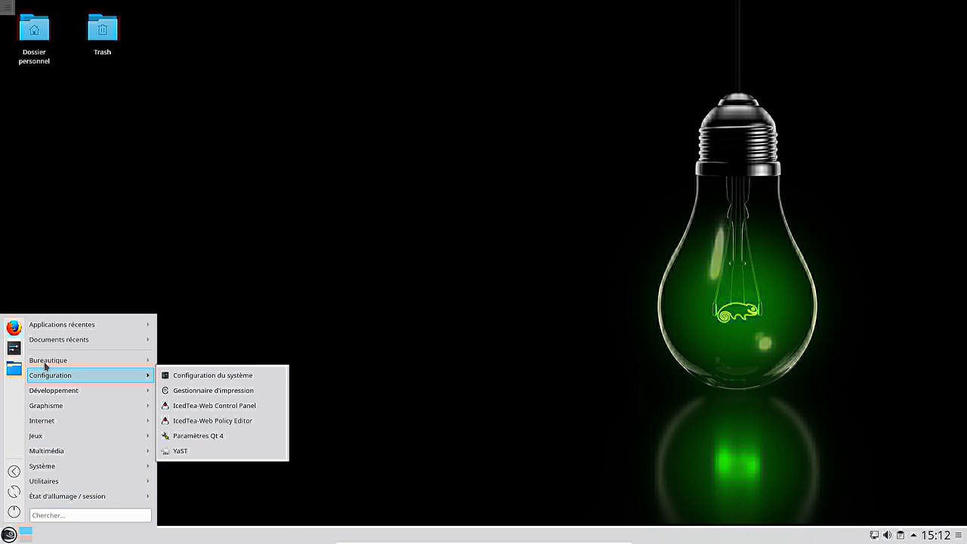
left_click(201, 451)
type("••")
key("Return")
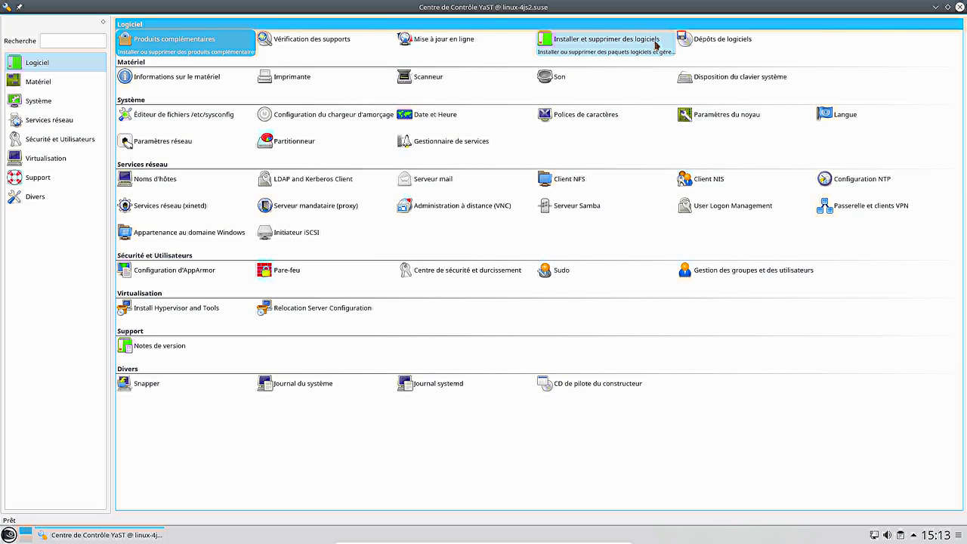
Check the needed patches in the Mise à jour en ligne module and close it
left_click(442, 50)
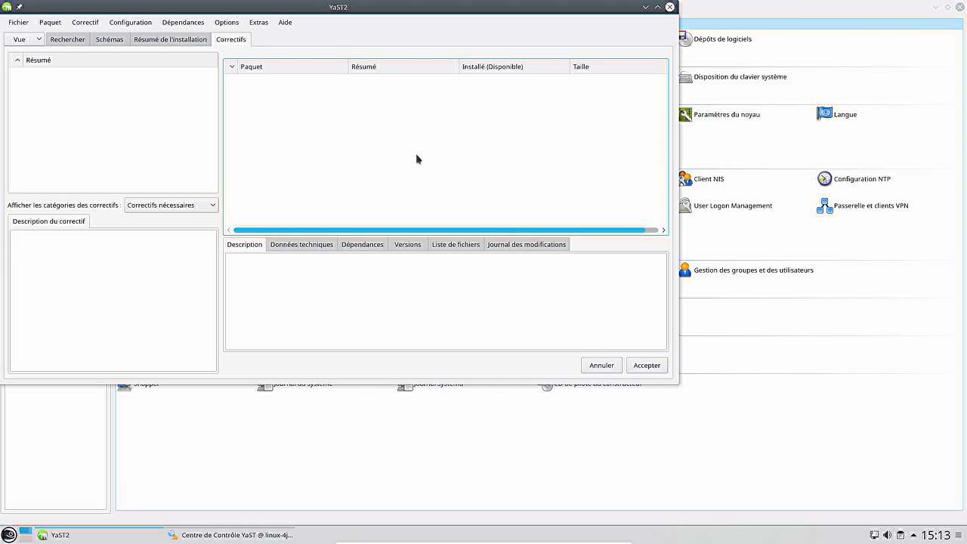
left_click_drag(423, 6, 591, 75)
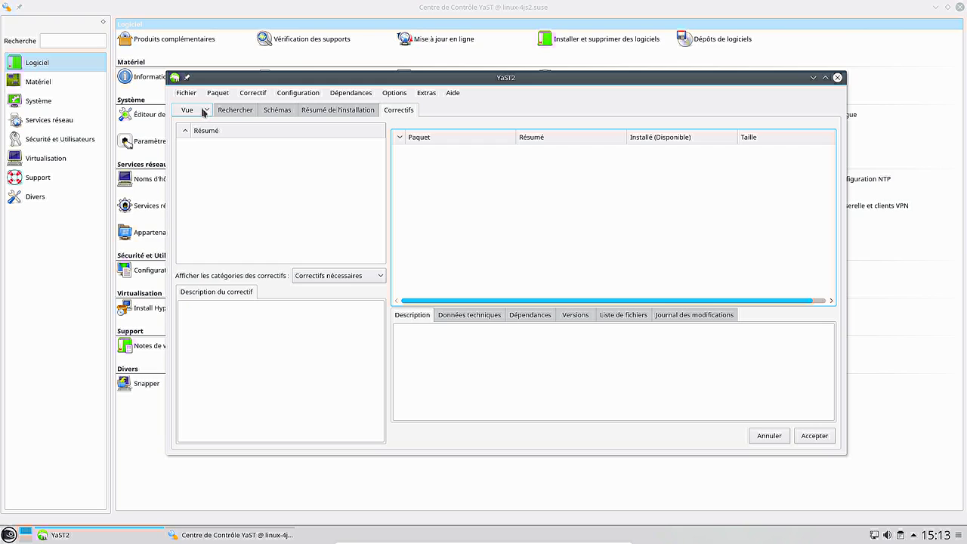
left_click(838, 78)
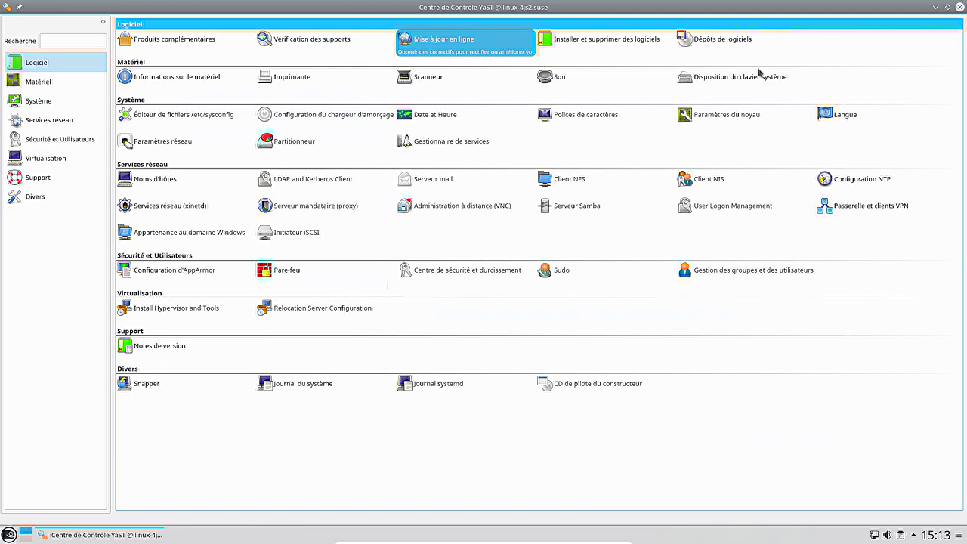
Open the Dépôts de logiciels module and remove the "Mises à jour non testées" repository
left_click(711, 44)
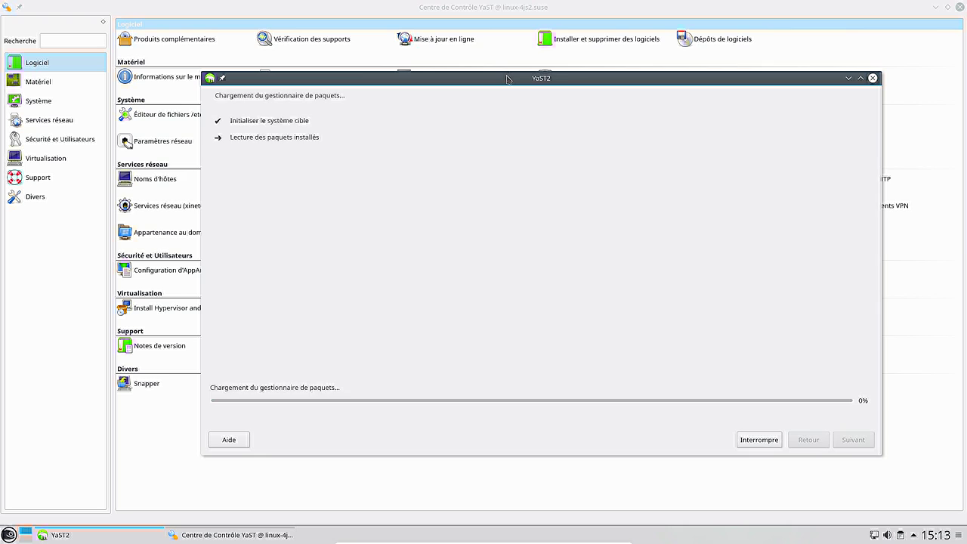
scroll(507, 279, "down", 1)
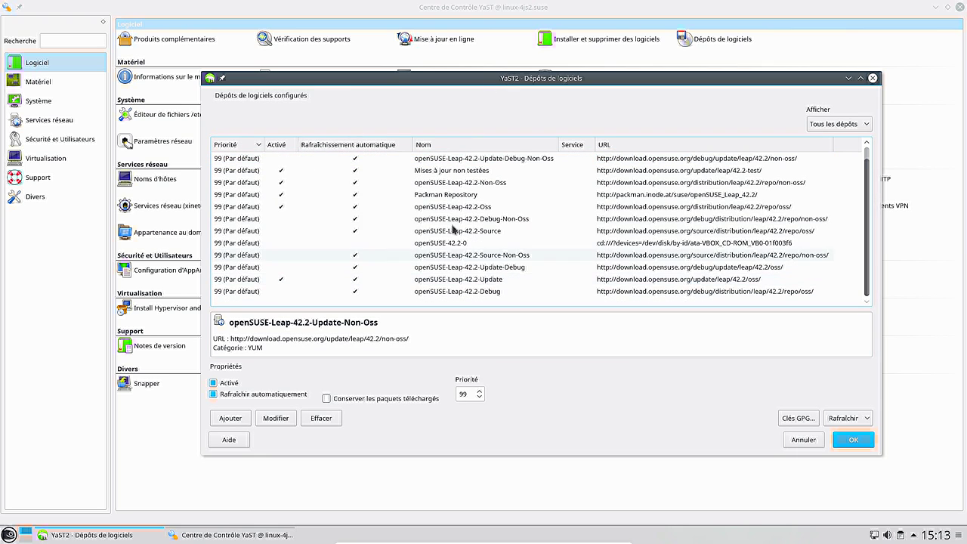
left_click(457, 173)
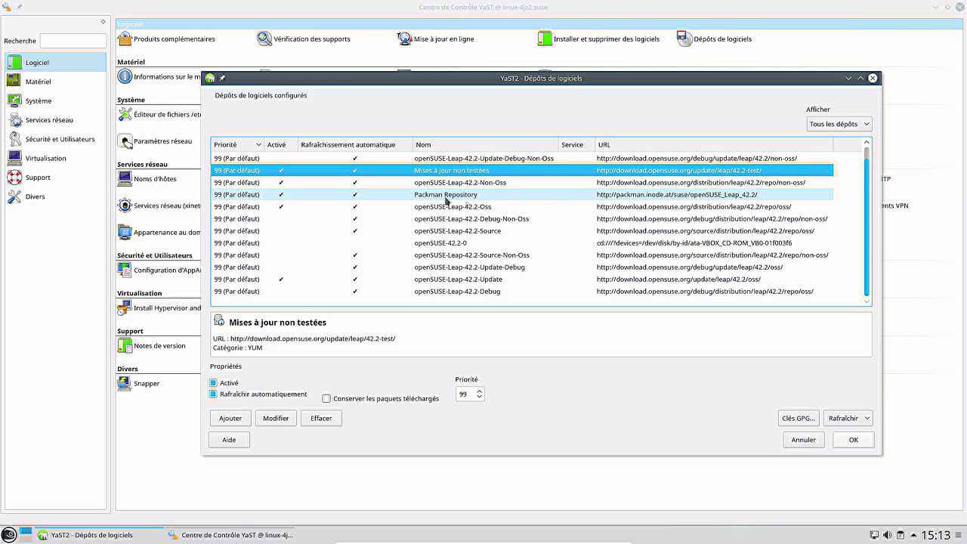
left_click(469, 196)
left_click(470, 171)
left_click(321, 416)
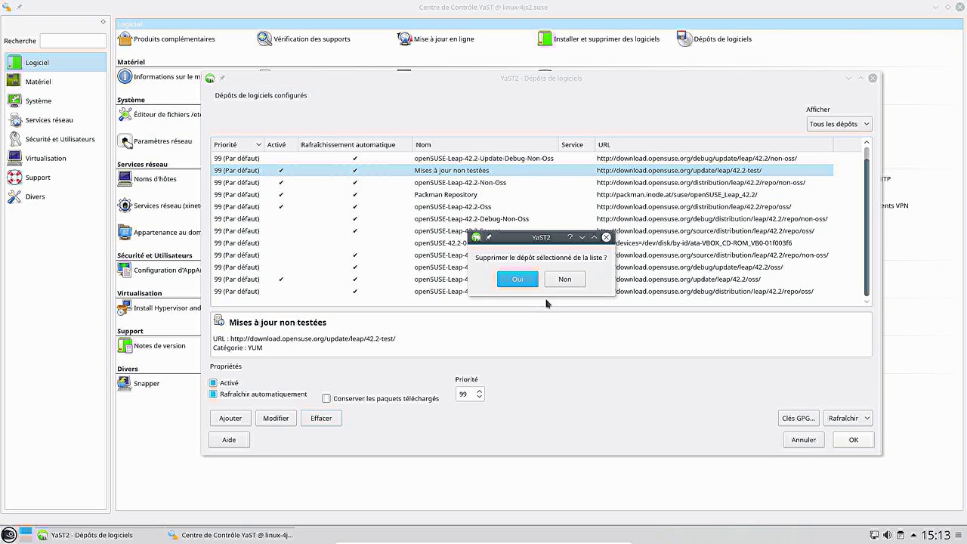
left_click(510, 280)
Remove the "Packman Repository" from the configured software repositories
left_click(453, 195)
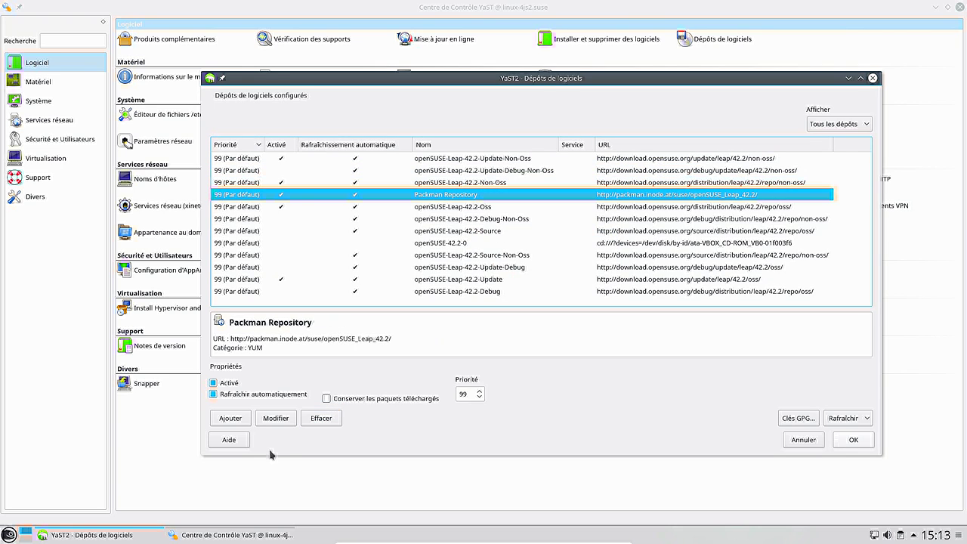
left_click(321, 417)
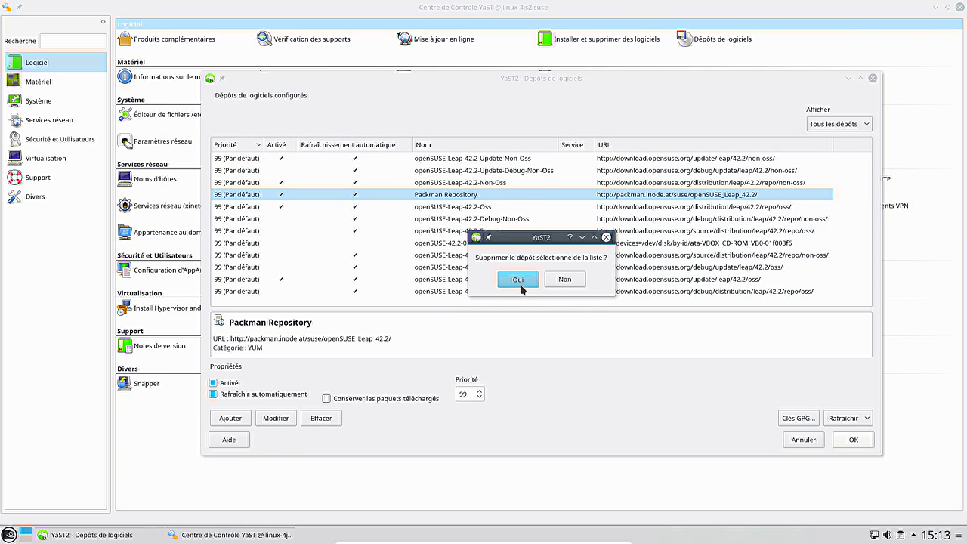
left_click(519, 278)
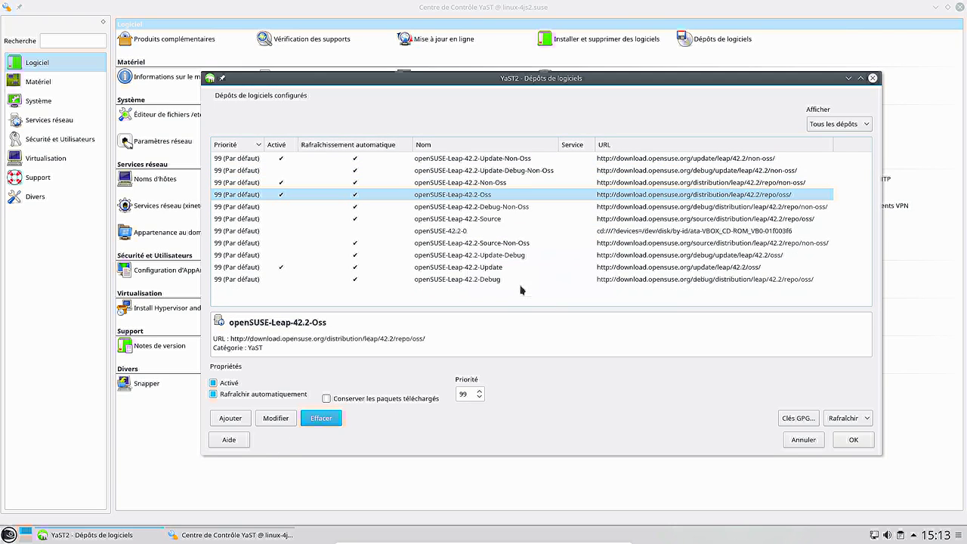
Add the Packman Repository and Mises à jour non testées from the list of community repositories
left_click(222, 421)
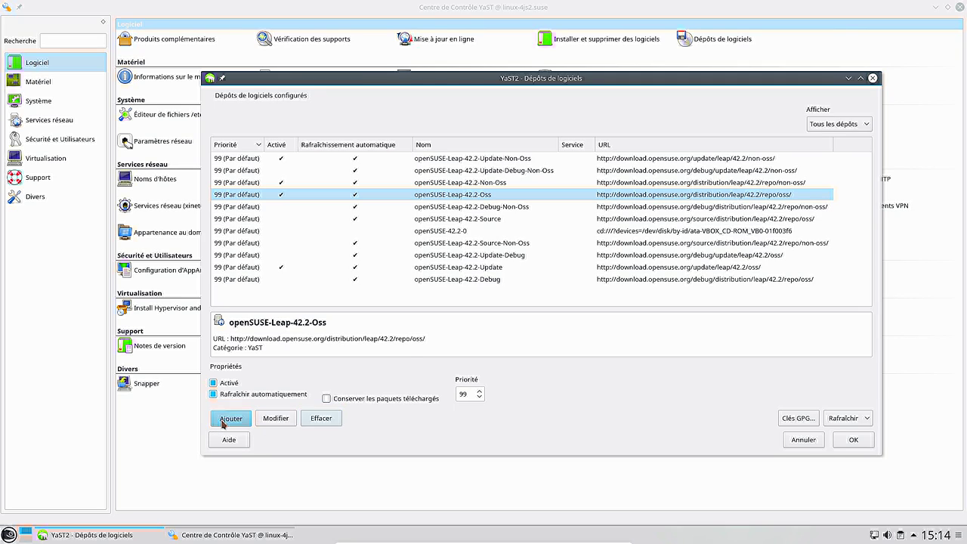
left_click(413, 189)
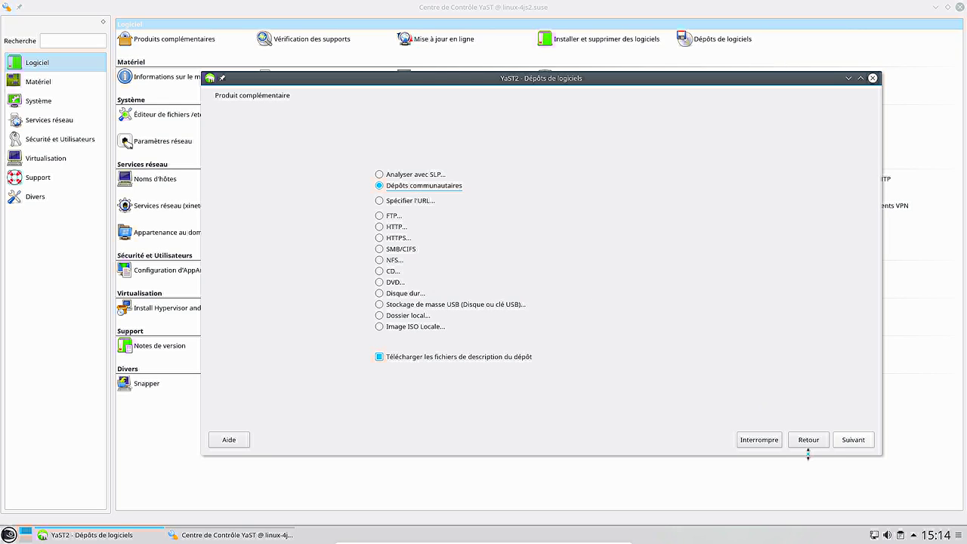
left_click(853, 440)
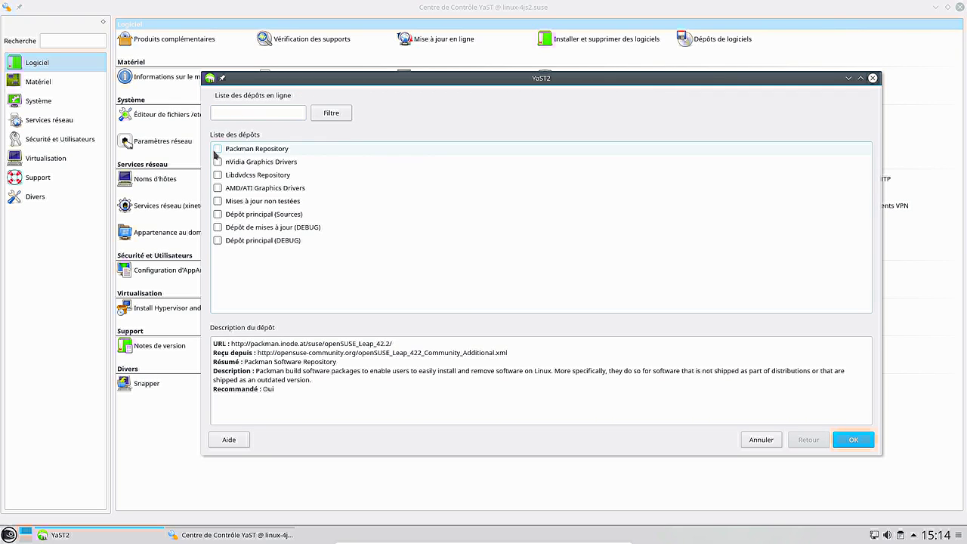
left_click(336, 118)
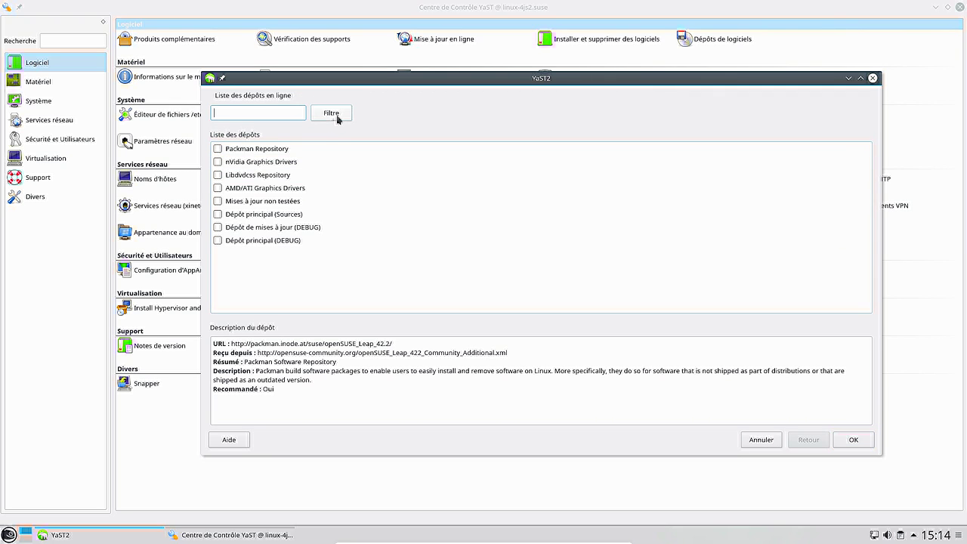
left_click(220, 154)
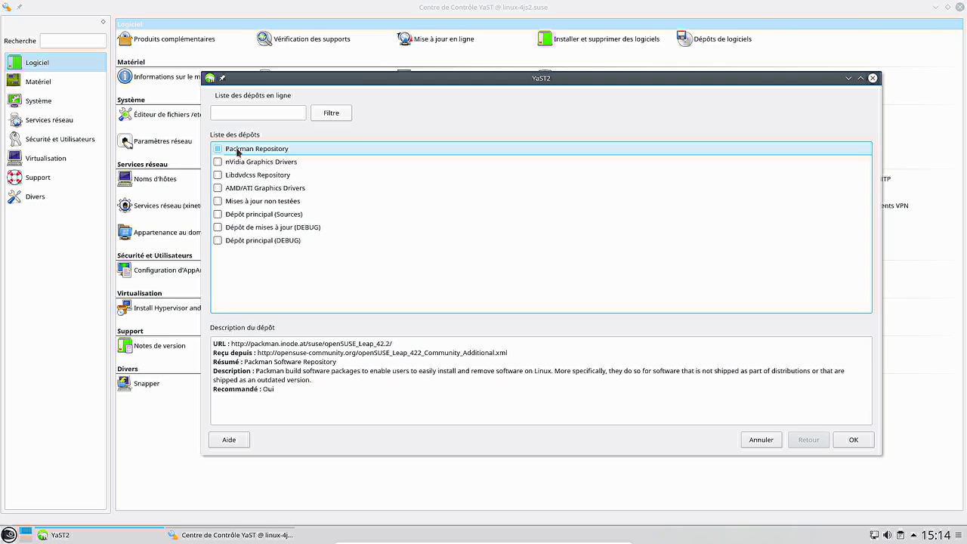
left_click(218, 149)
left_click(218, 201)
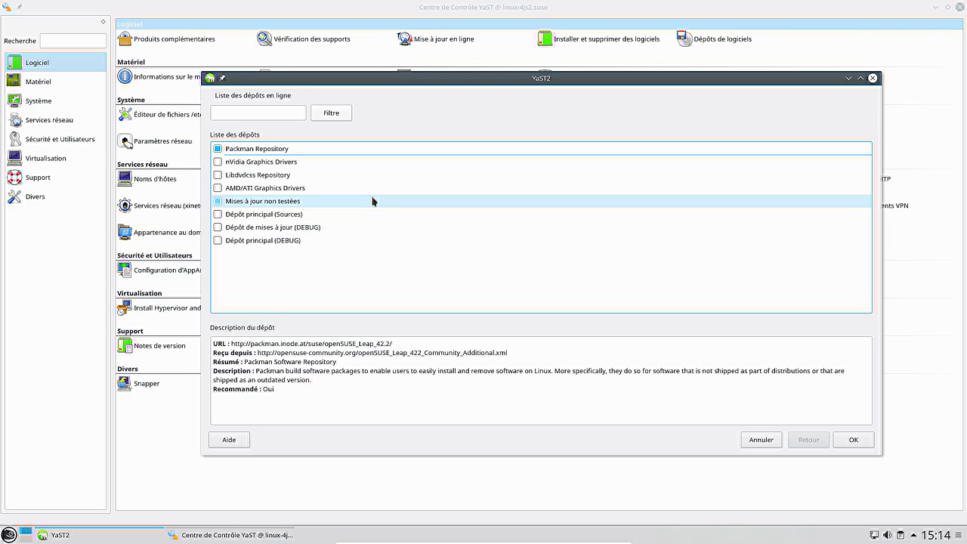
left_click(268, 205)
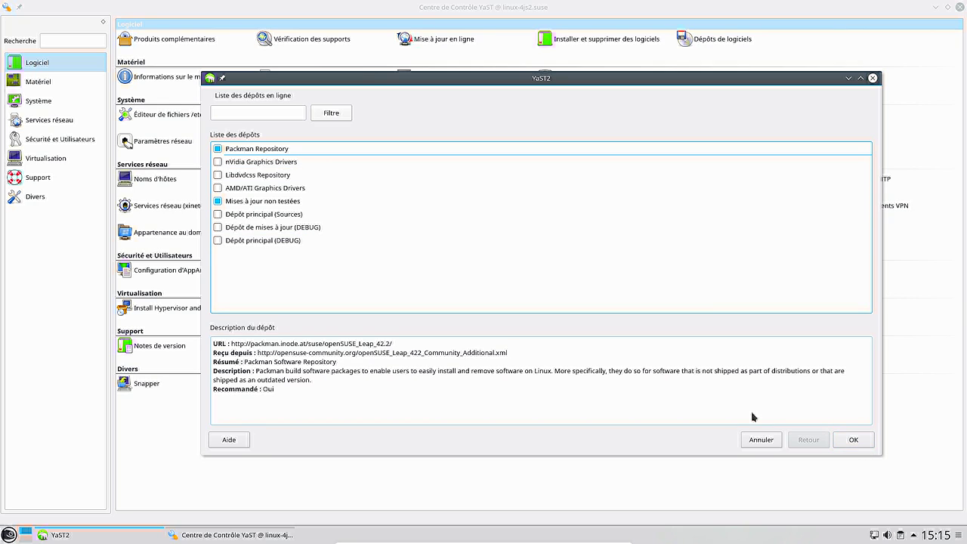
left_click(853, 439)
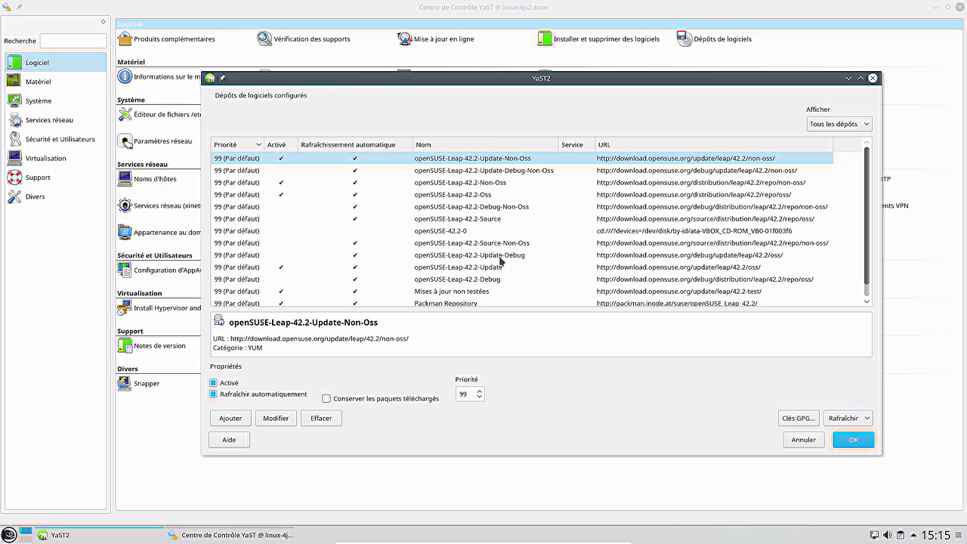
Inspect the Packman Repository's name and URL settings, and abandon the repository configuration
scroll(495, 261, "down", 1)
left_click(439, 292)
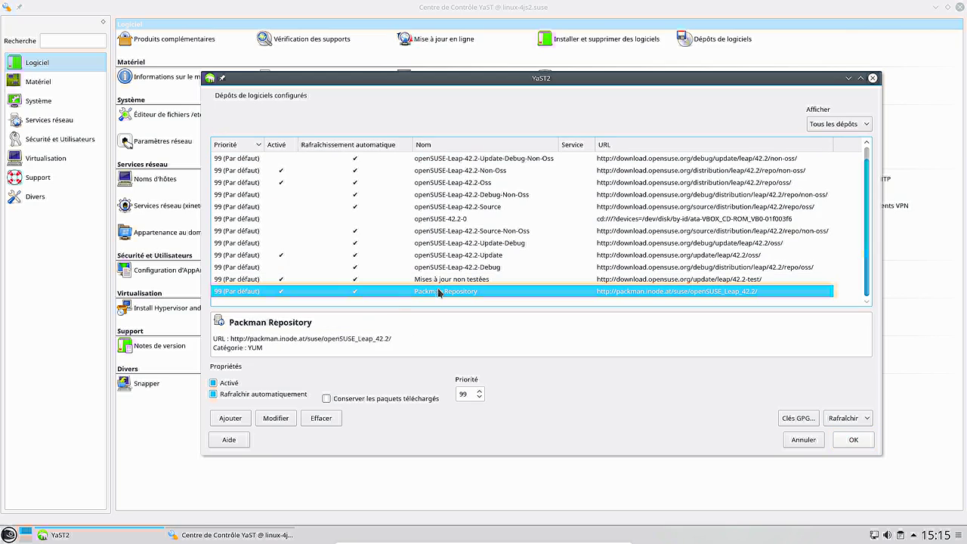
left_click(275, 418)
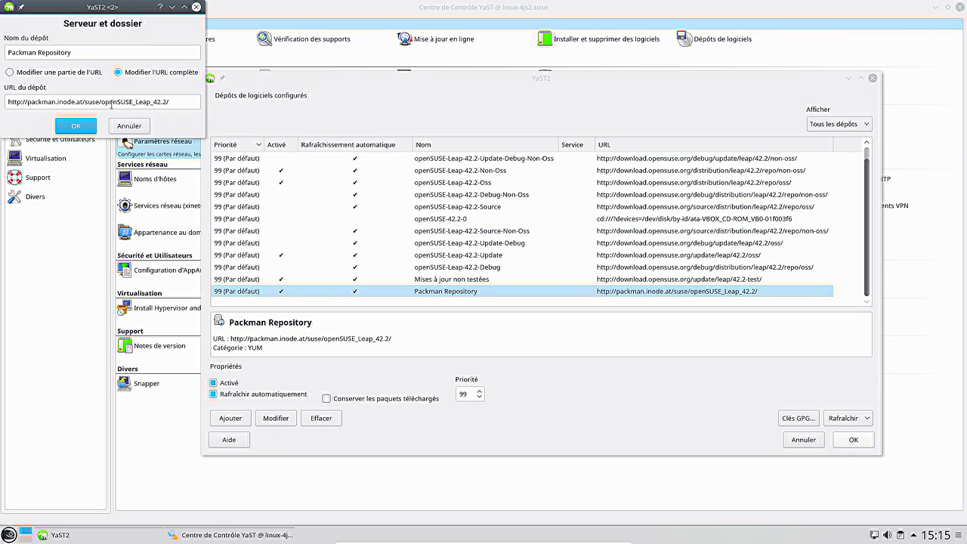
left_click(123, 125)
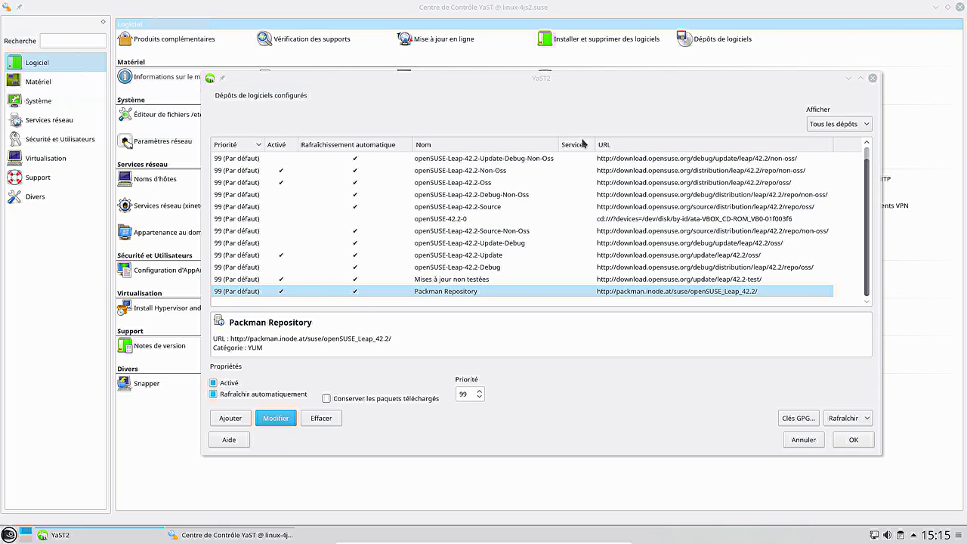
left_click(871, 79)
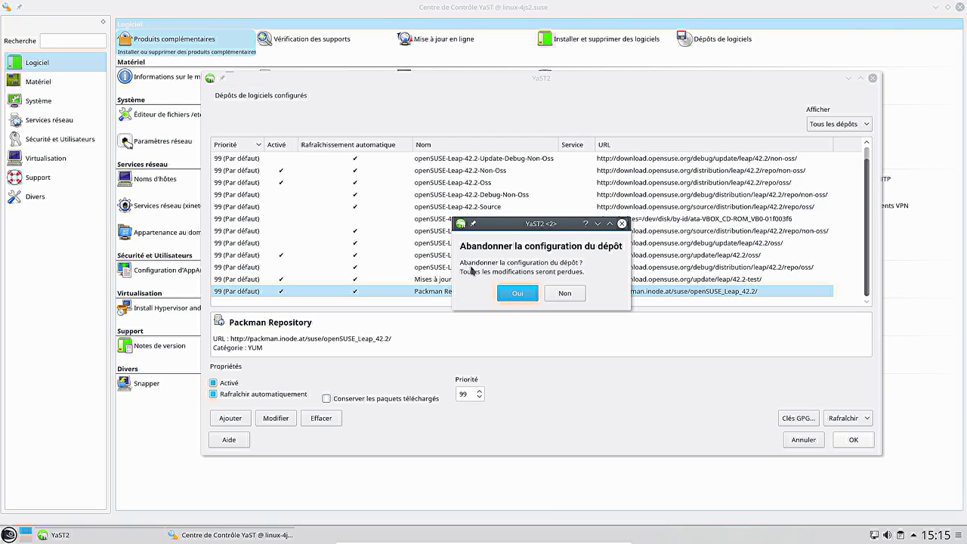
left_click(518, 294)
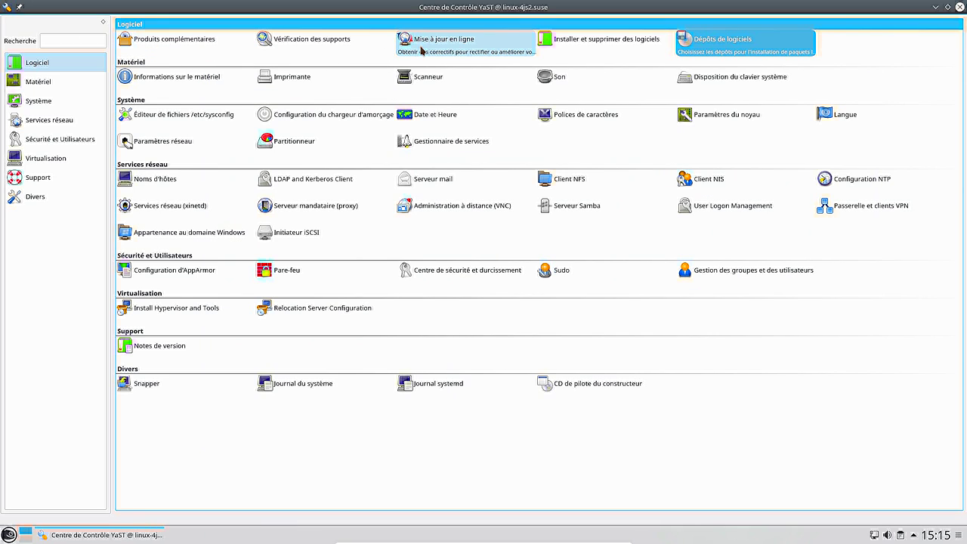
Open the Installer et supprimer des logiciels module, closing the control centre, and search the packages for "flash"
left_click(608, 46)
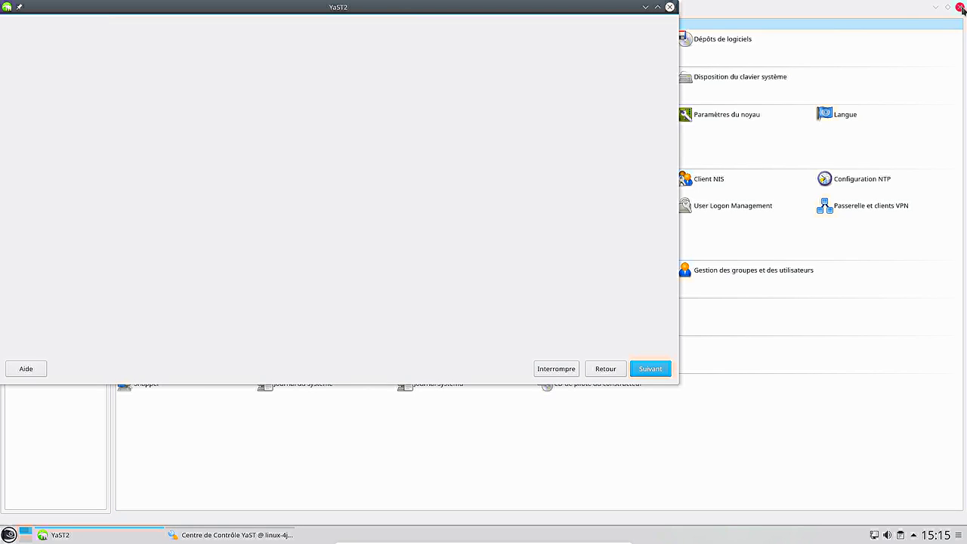
left_click(960, 7)
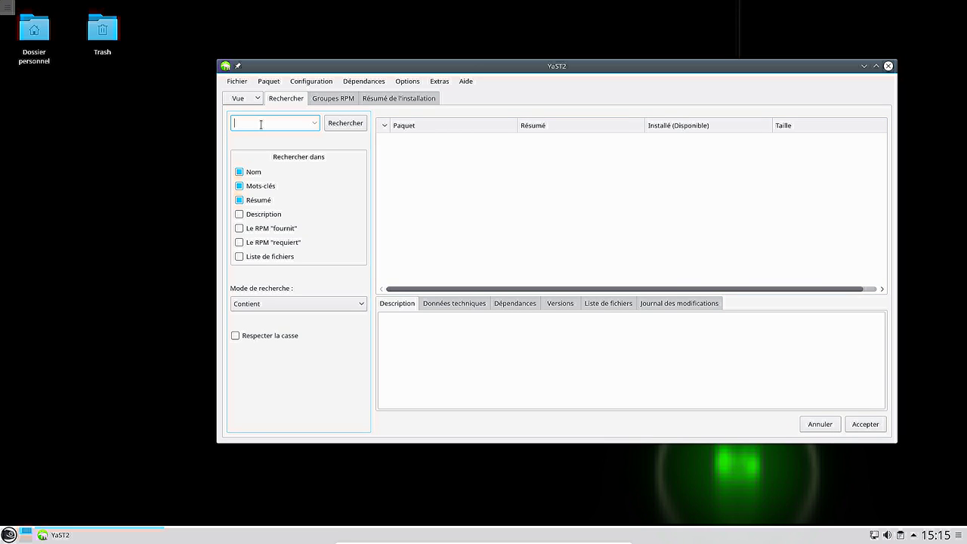
key("Return")
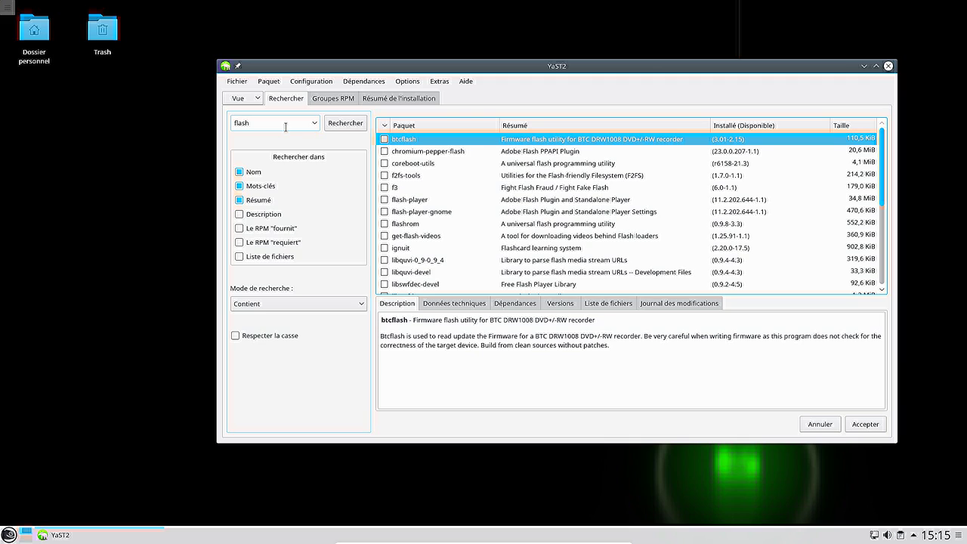
Examine the technical data of the flash-player package, including its supplier
left_click(484, 200)
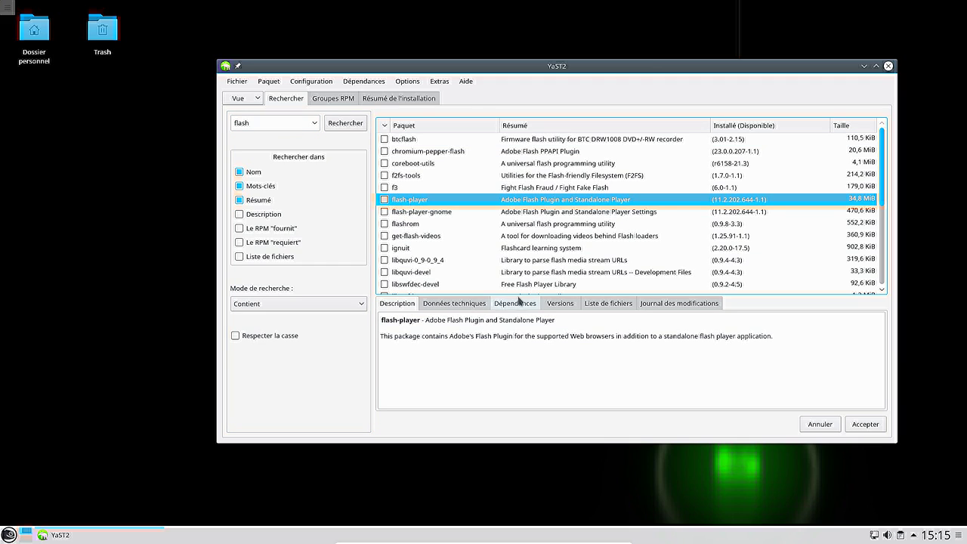
left_click(454, 304)
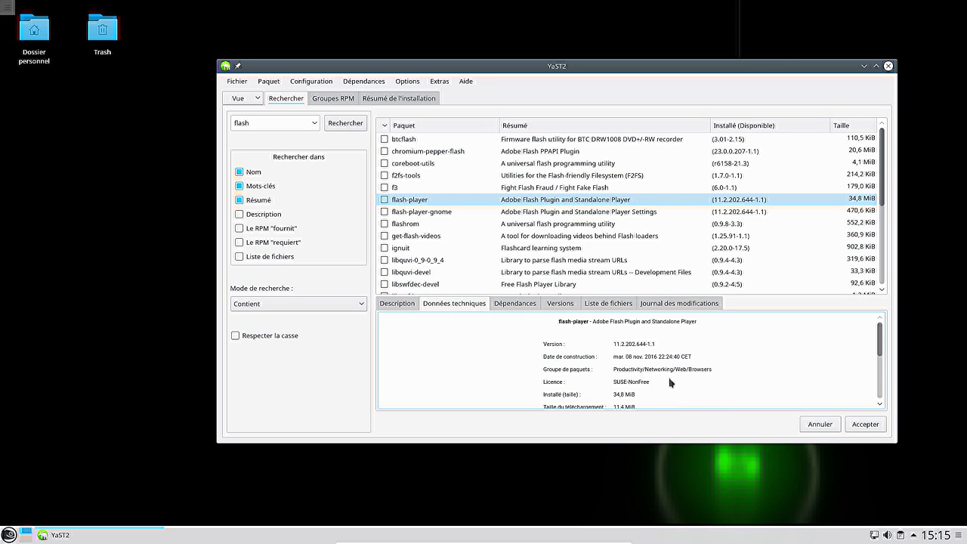
scroll(669, 382, "down", 2)
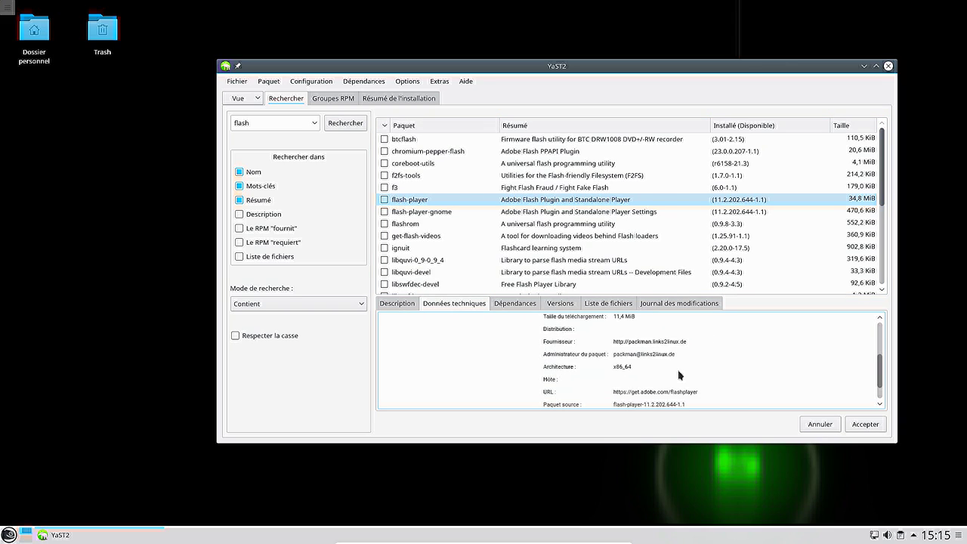
left_click_drag(628, 342, 653, 347)
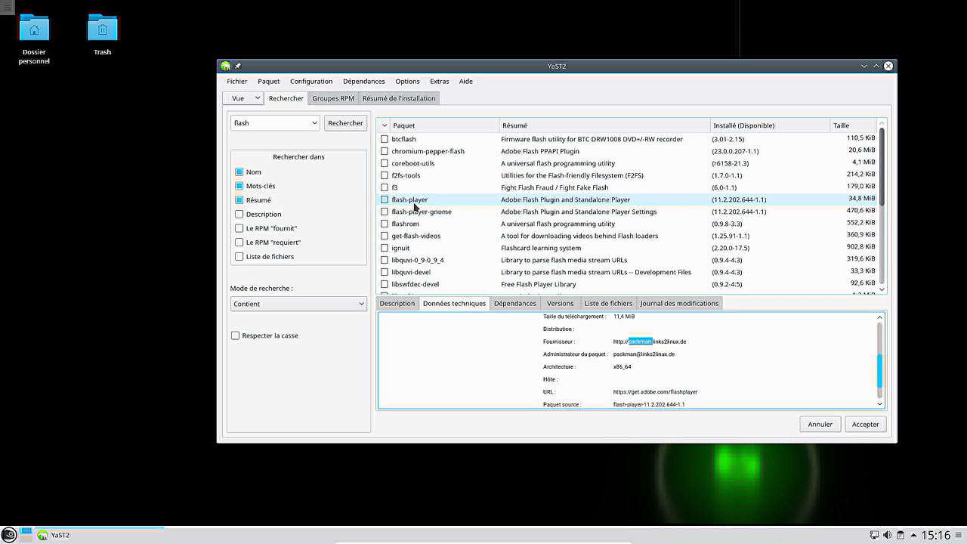
Search for "audacity" and install the audacity and audacity-lang packages, accepting the automatic dependency changes
double_click(273, 121)
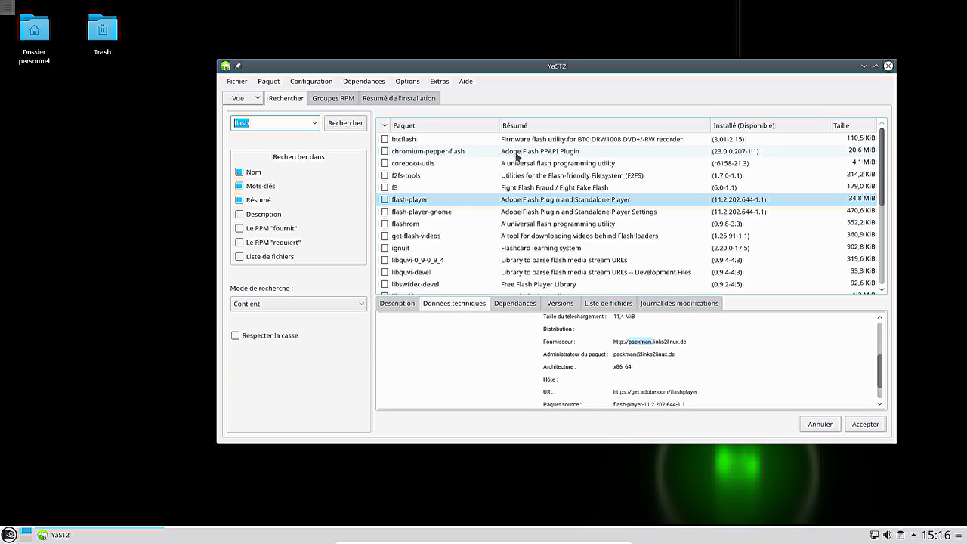
type("audacity")
key("Return")
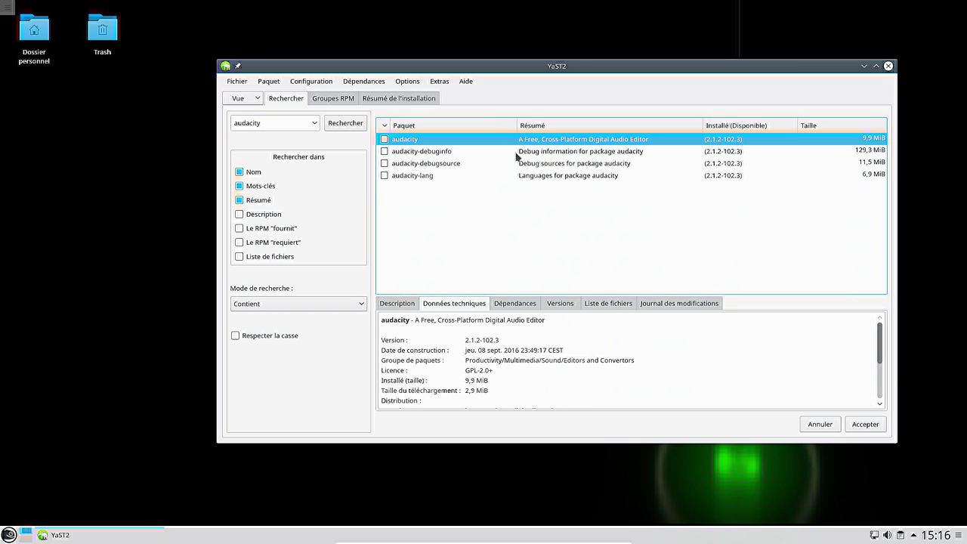
left_click(384, 138)
left_click(383, 176)
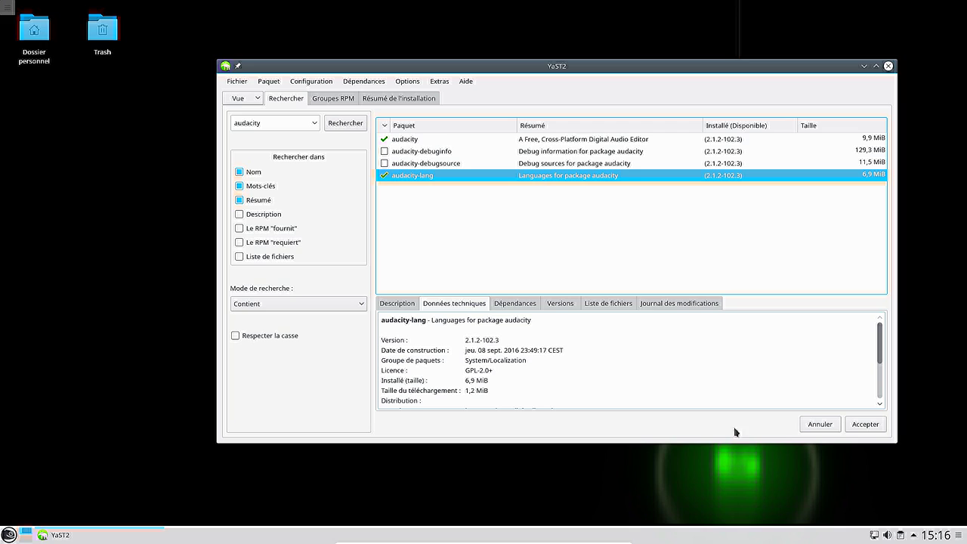
left_click(863, 424)
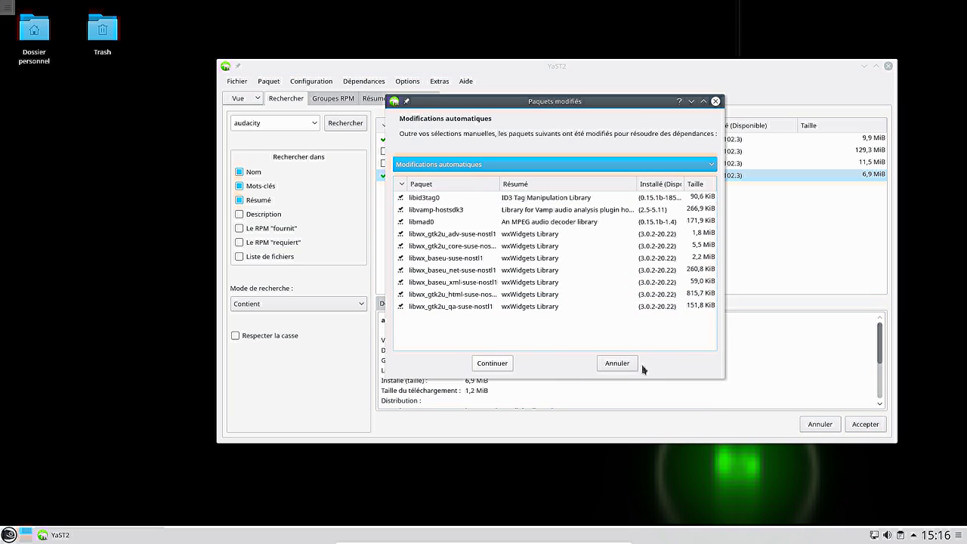
left_click(495, 363)
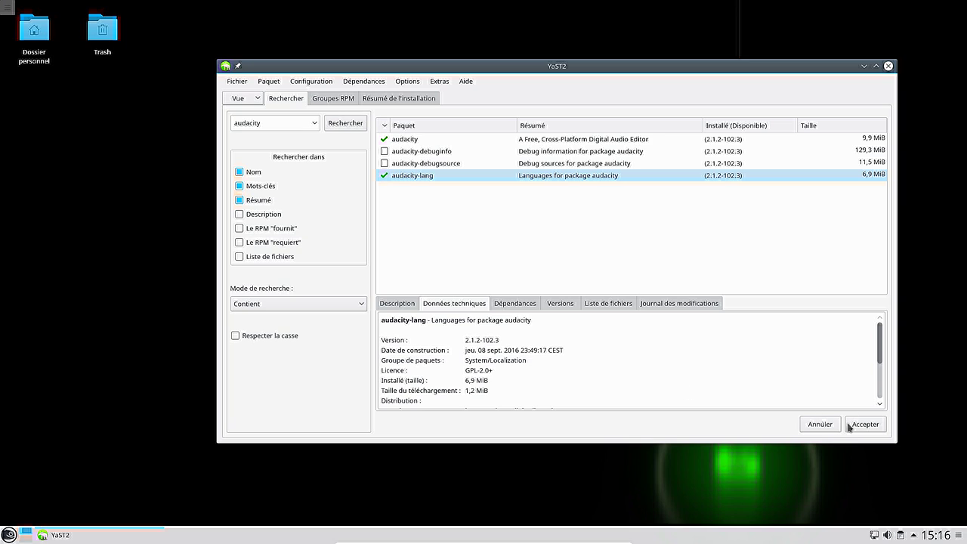
left_click_drag(288, 79, 251, 111)
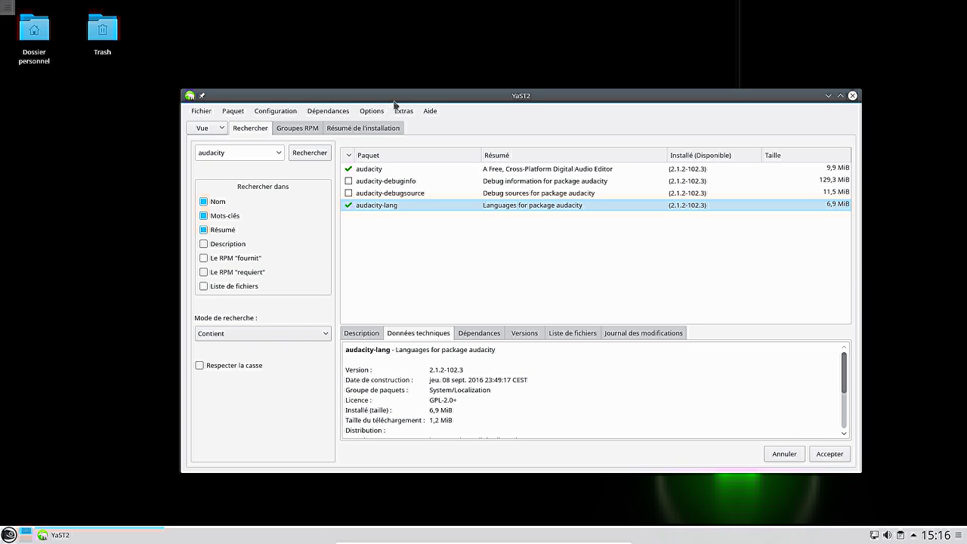
left_click_drag(393, 98, 406, 70)
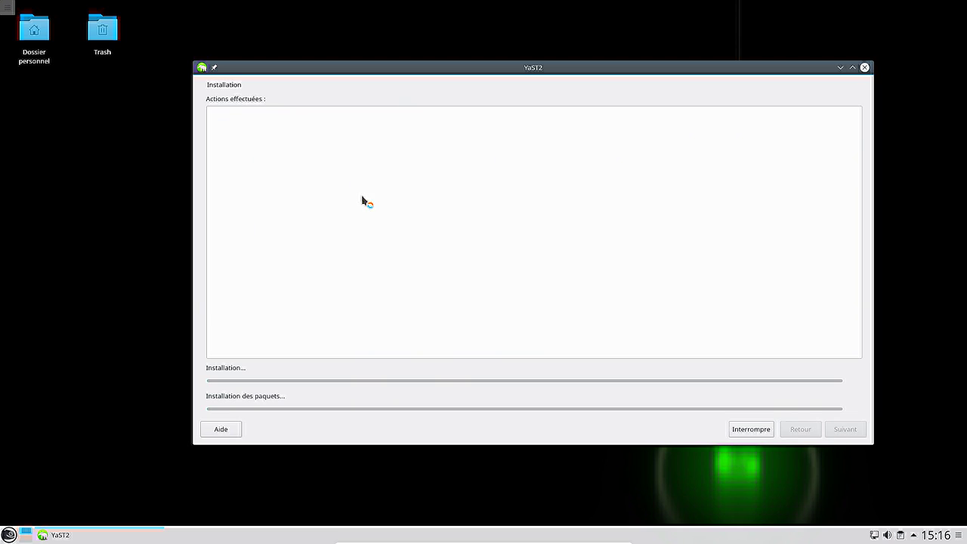
left_click_drag(280, 73, 281, 63)
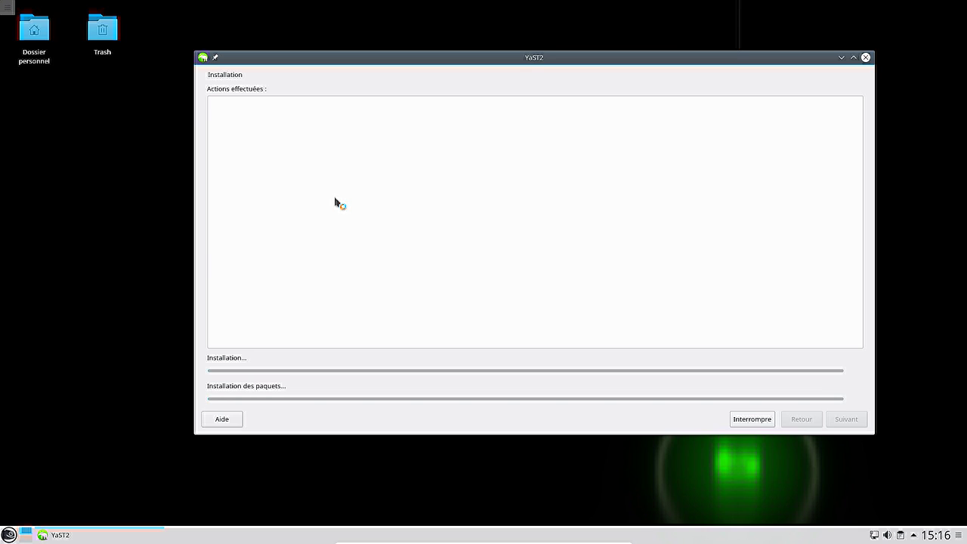
left_click_drag(478, 48, 524, 23)
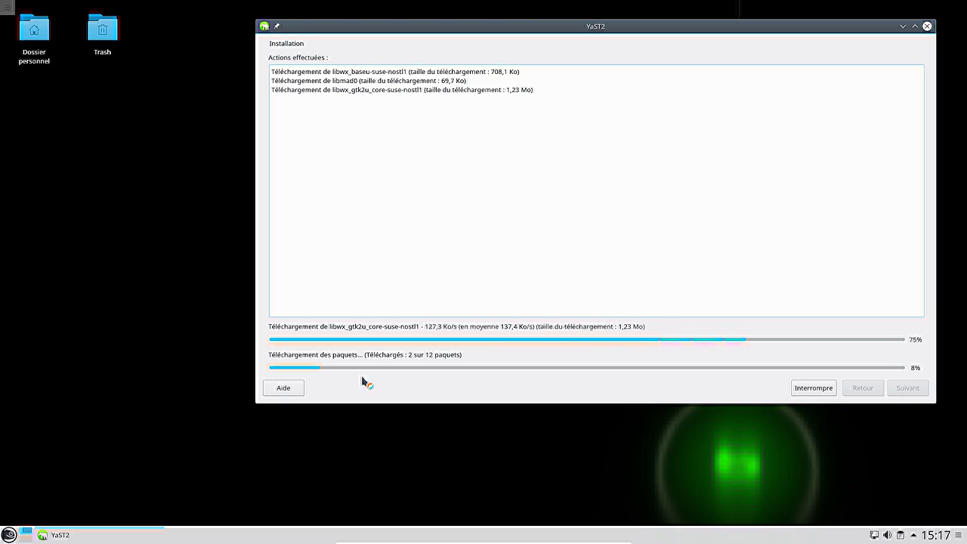
Search the application launcher for "kons" and launch Konsole
left_click(9, 534)
left_click(65, 515)
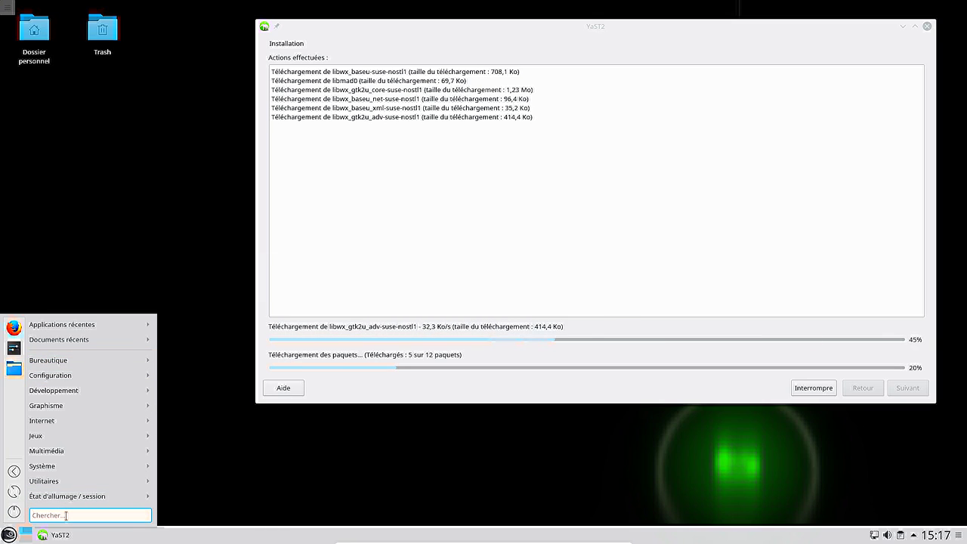
type("kon")
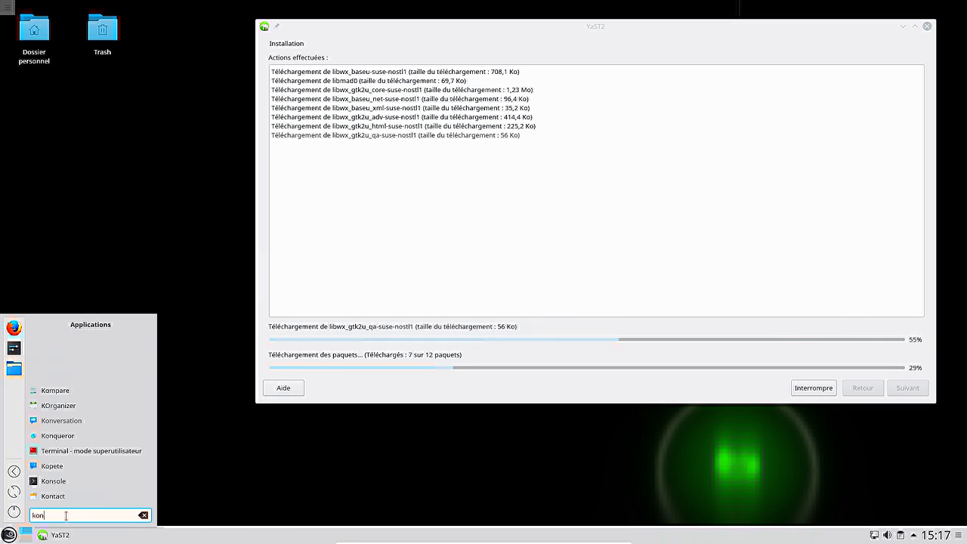
type("s")
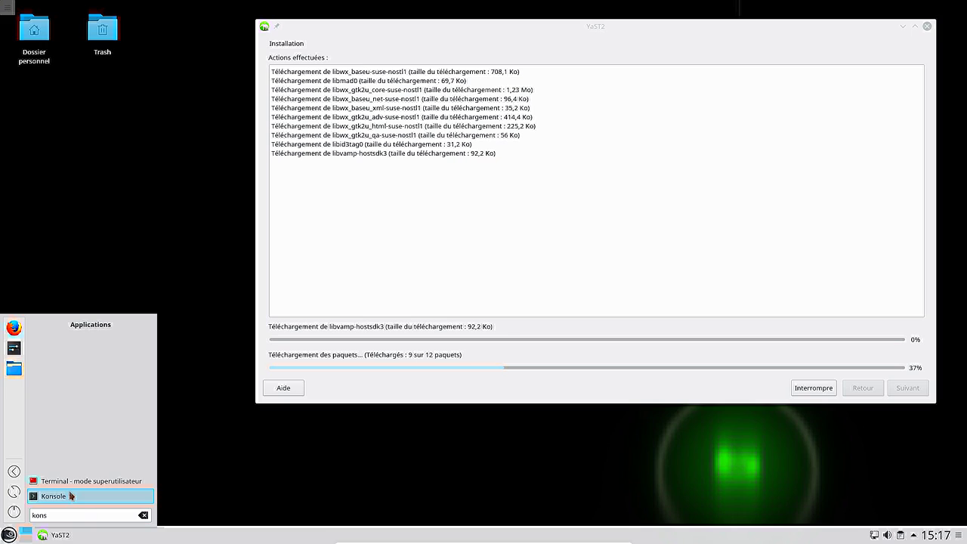
left_click(71, 495)
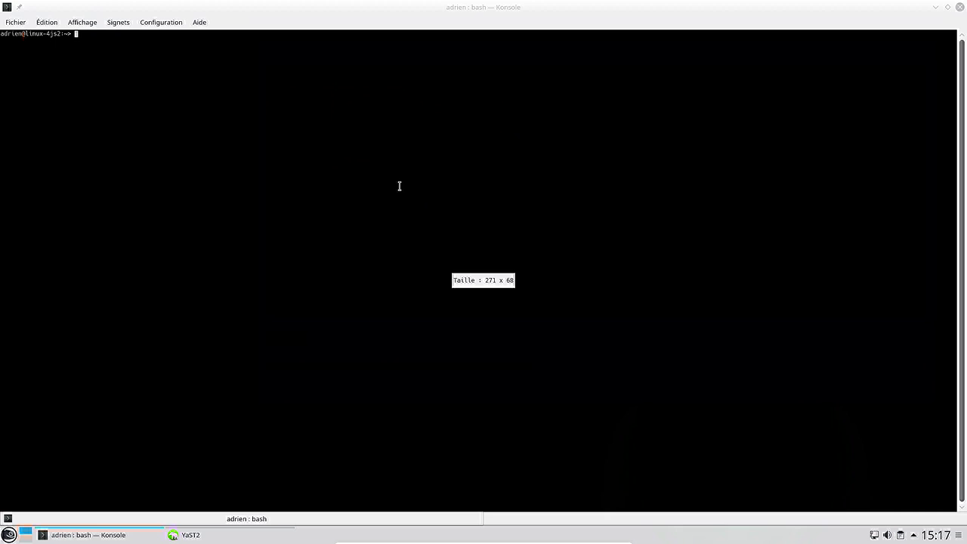
Enlarge the terminal text considerably so that the commands are easy to read
key("ctrl+plus")
key("ctrl+plus")
key("ctrl+plus")
key("ctrl+plus")
key("ctrl+plus")
key("ctrl+plus")
key("ctrl+plus")
key("ctrl+plus")
key("ctrl+plus")
key("ctrl+plus")
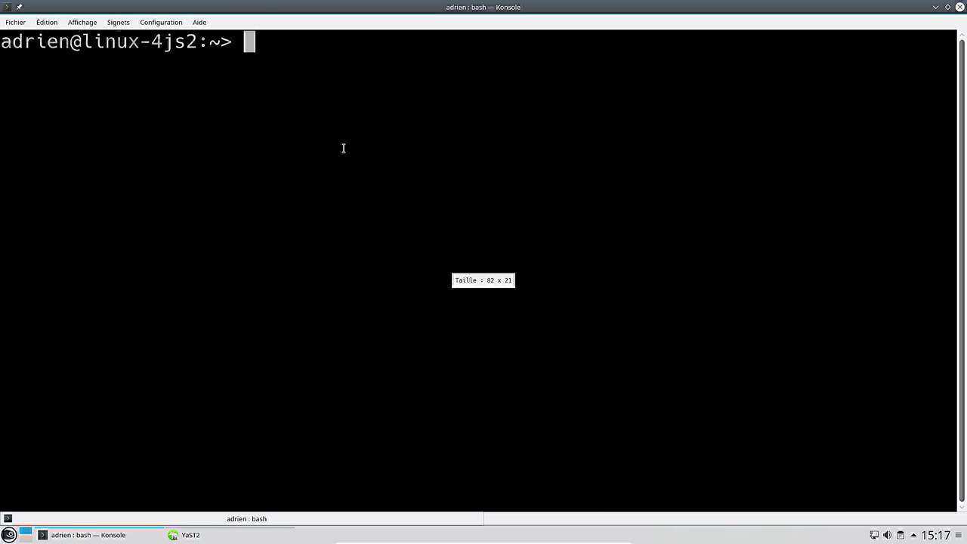
Write the command "sudo zypper install vlc" at the prompt without running it, and finish the YaST2 installation report
type("zypper")
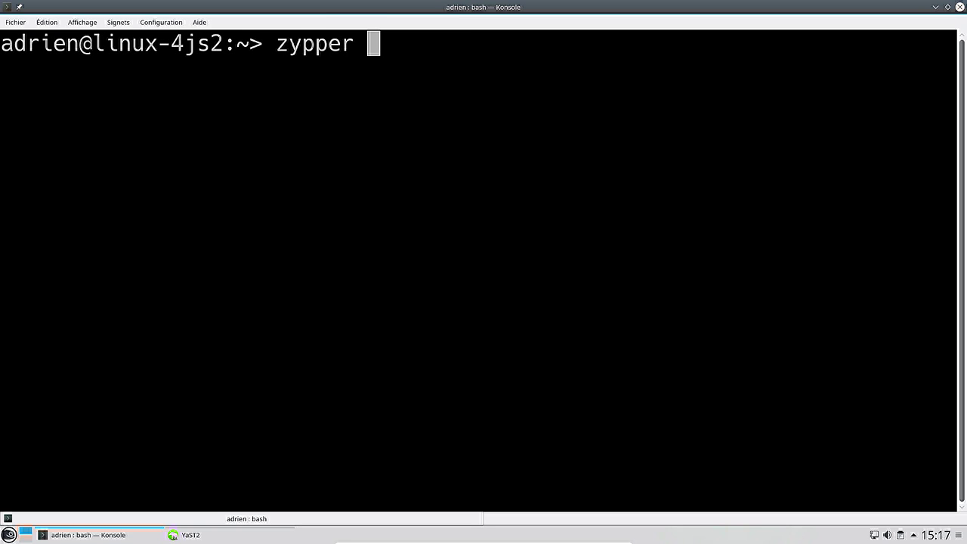
key("Home")
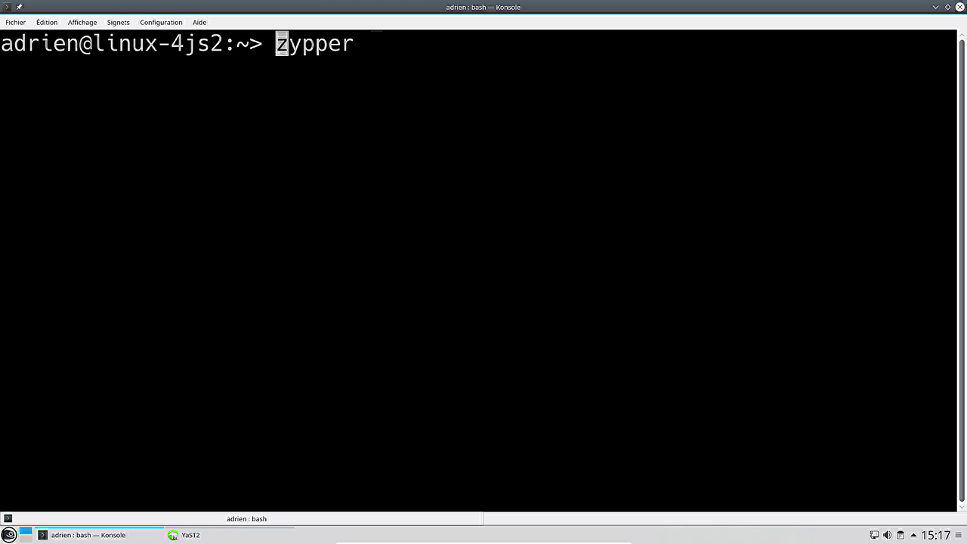
type("sudo")
key("End")
type("install ")
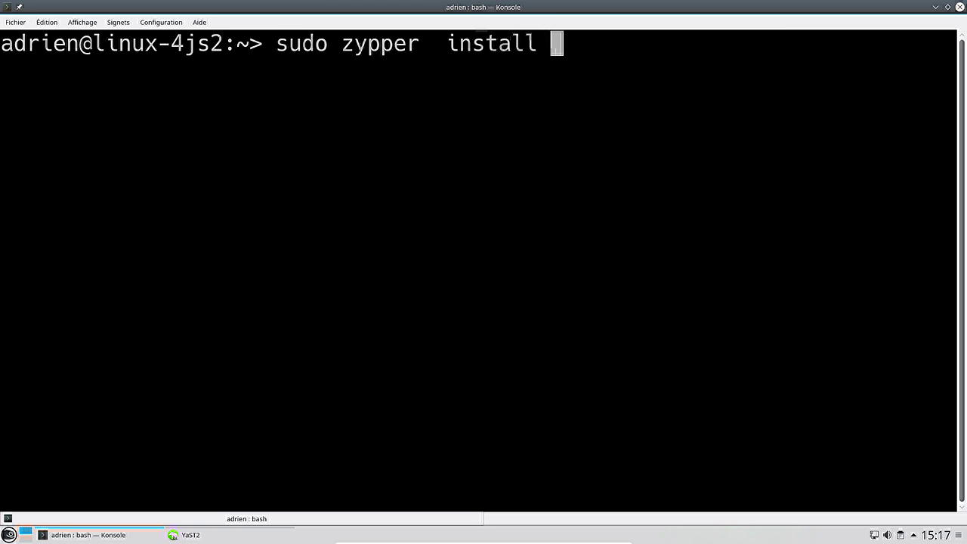
type("v")
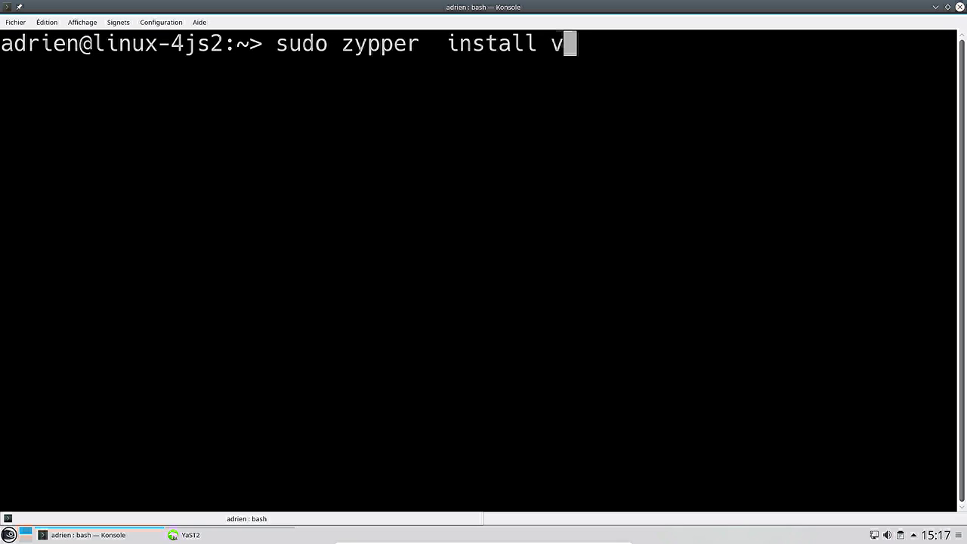
type("lc")
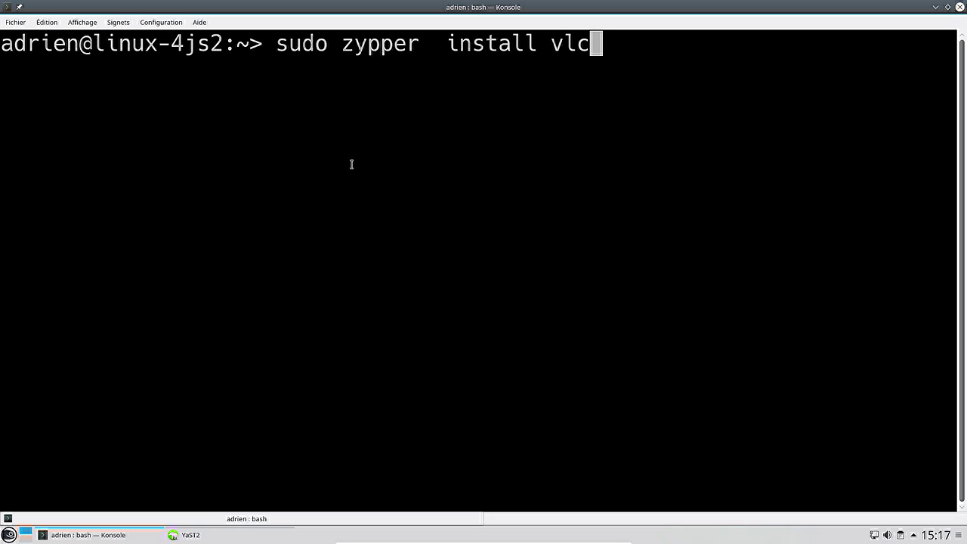
left_click(210, 537)
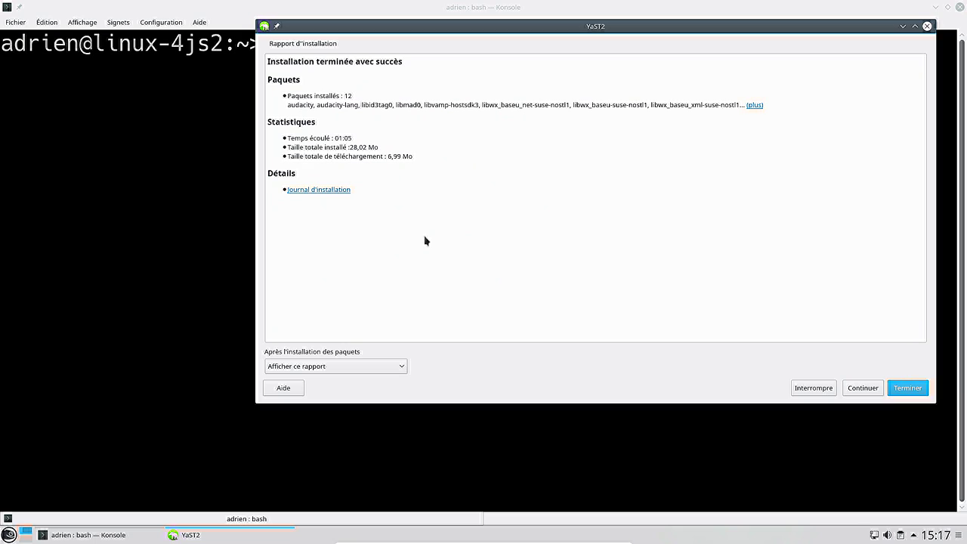
left_click(906, 389)
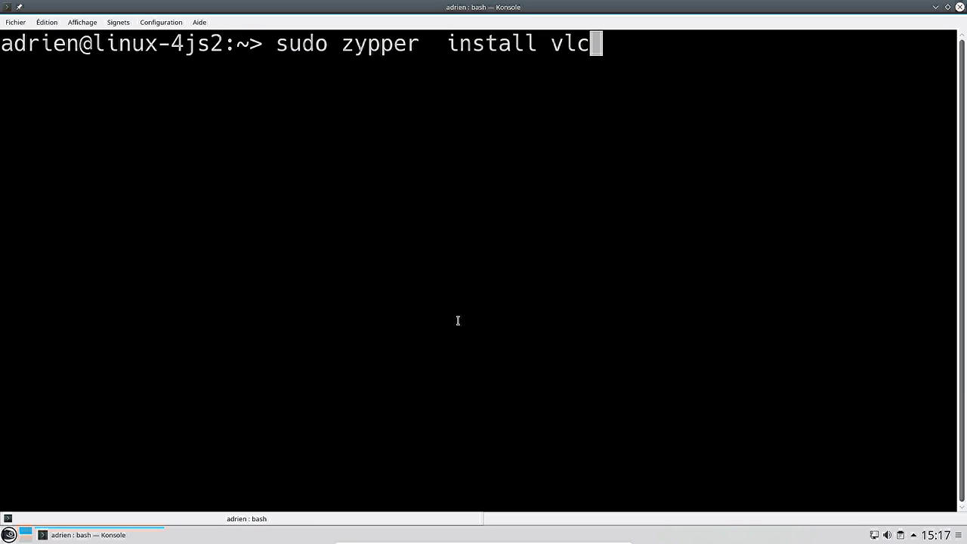
Run the prepared zypper command, enter root's password, and accept the package installation with "o"
key("Return")
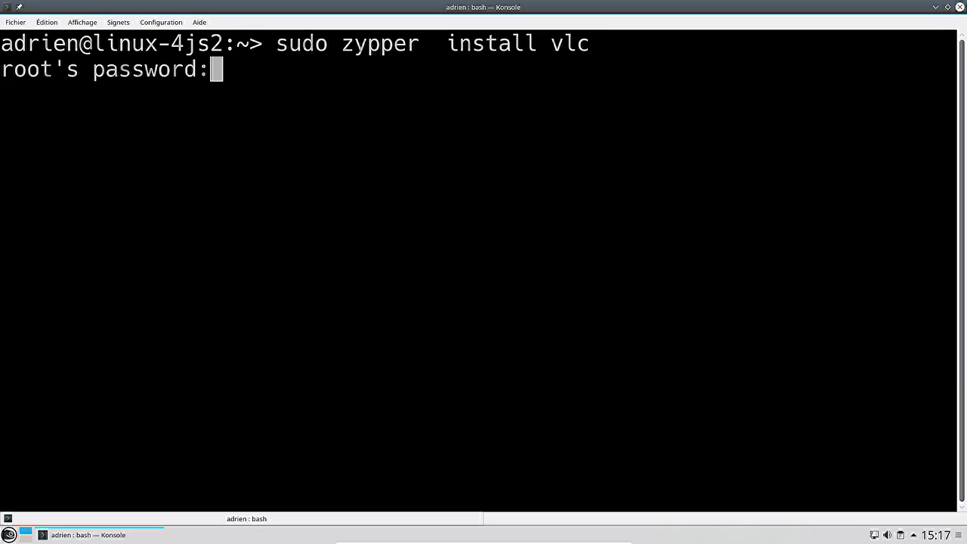
key("Return")
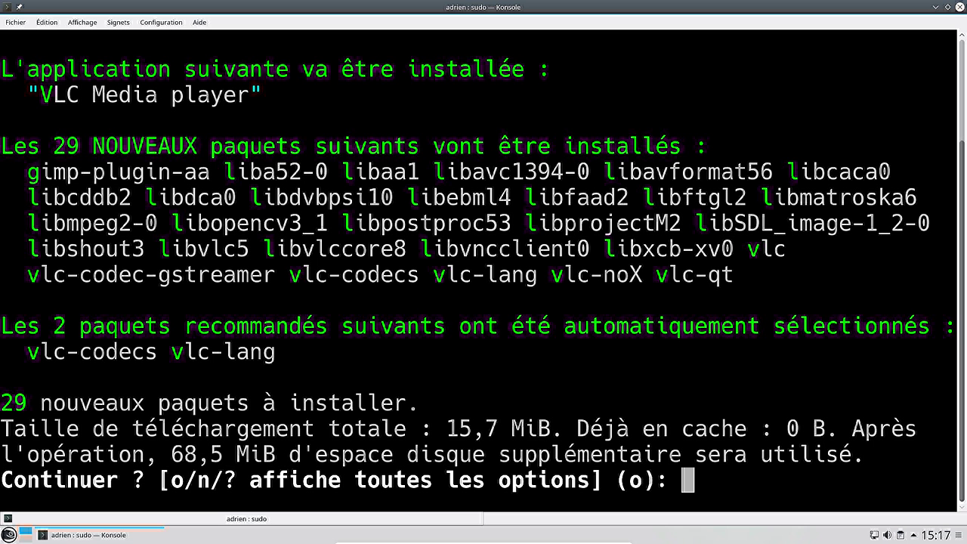
type("o")
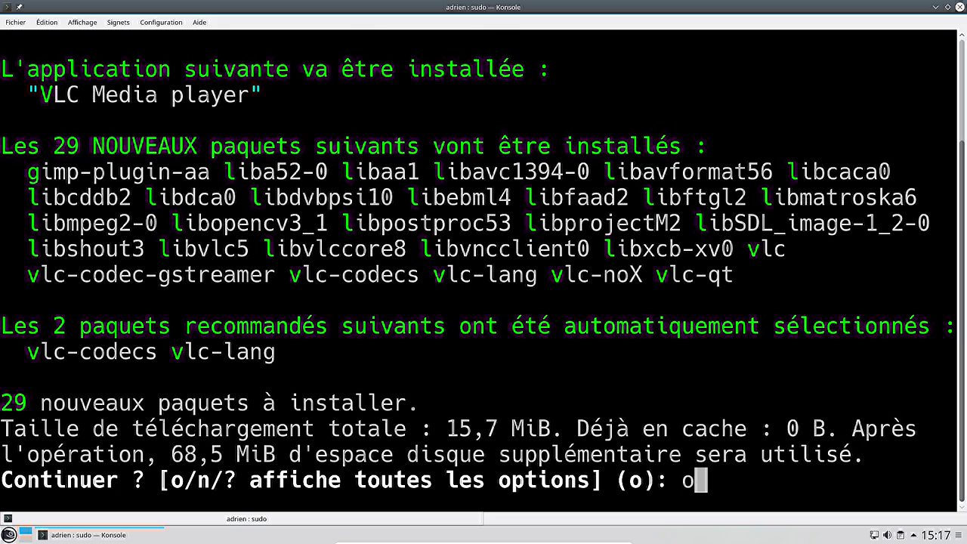
key("Return")
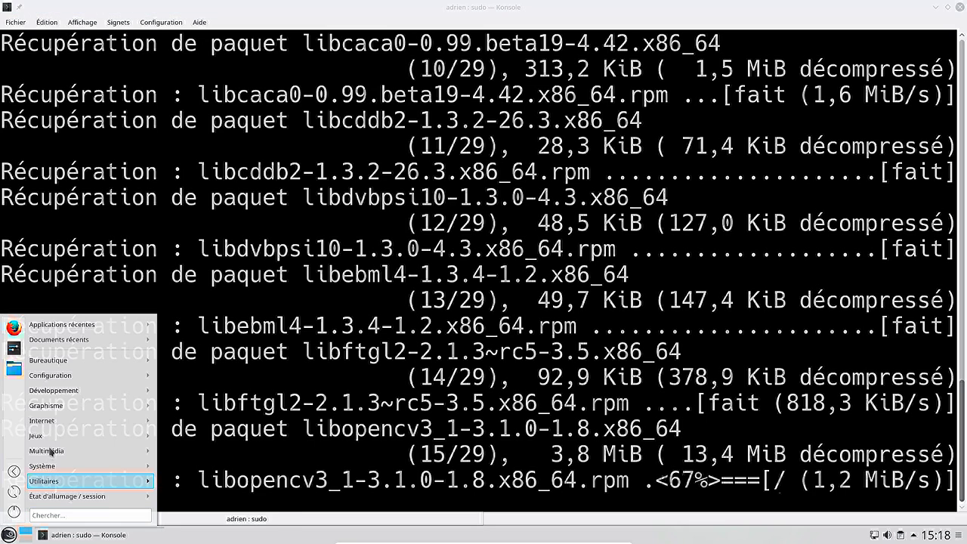
Launch Audacity, dismissing its welcome dialog, and view its version in the About information before closing the program
mouse_move(75, 450)
left_click(187, 466)
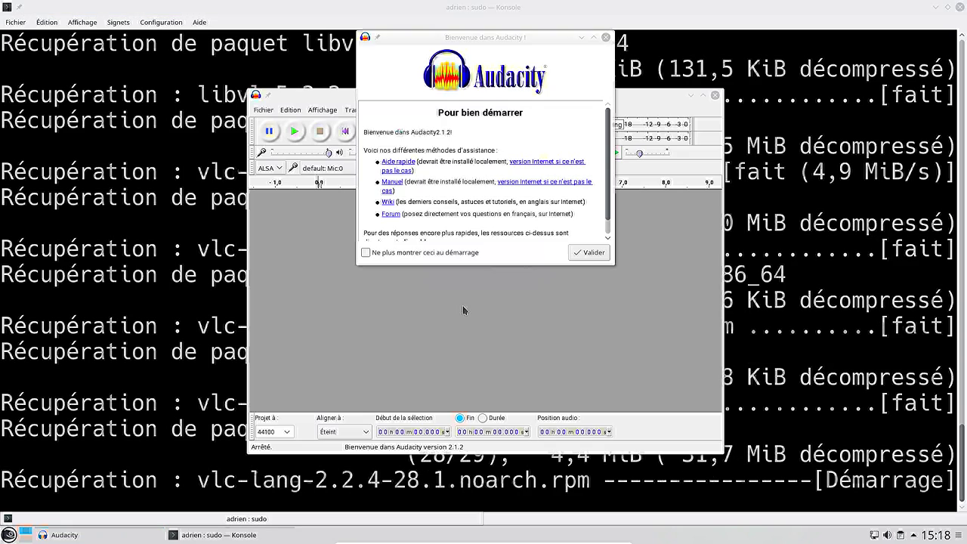
left_click(578, 253)
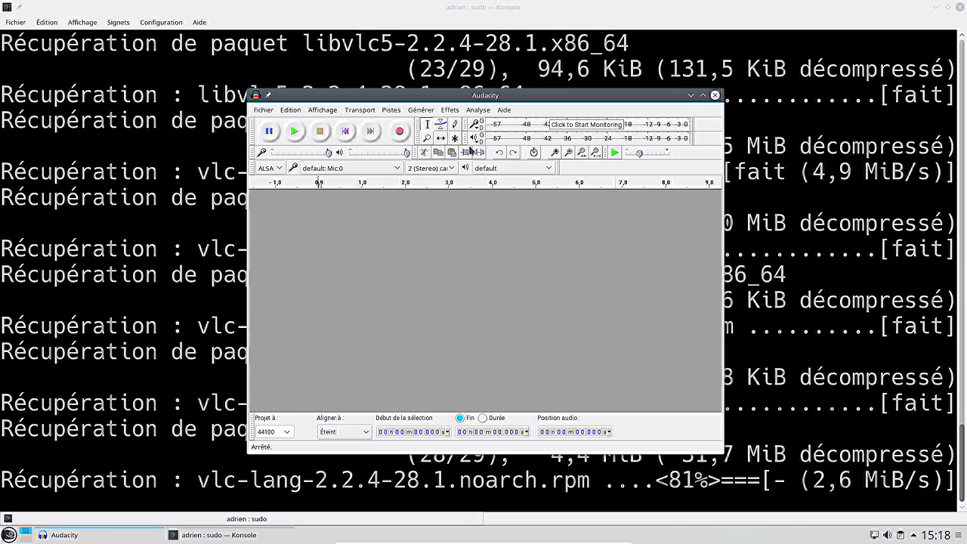
left_click(503, 110)
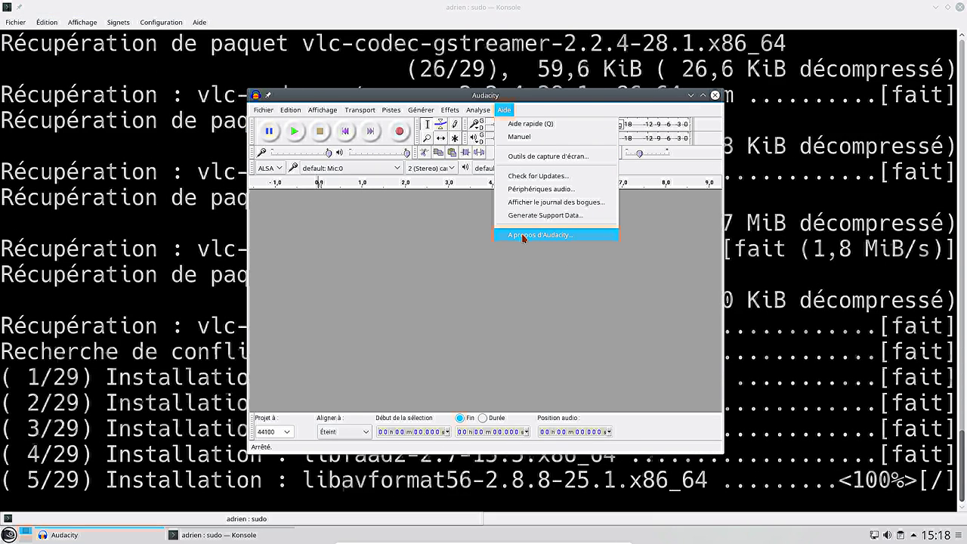
left_click(524, 235)
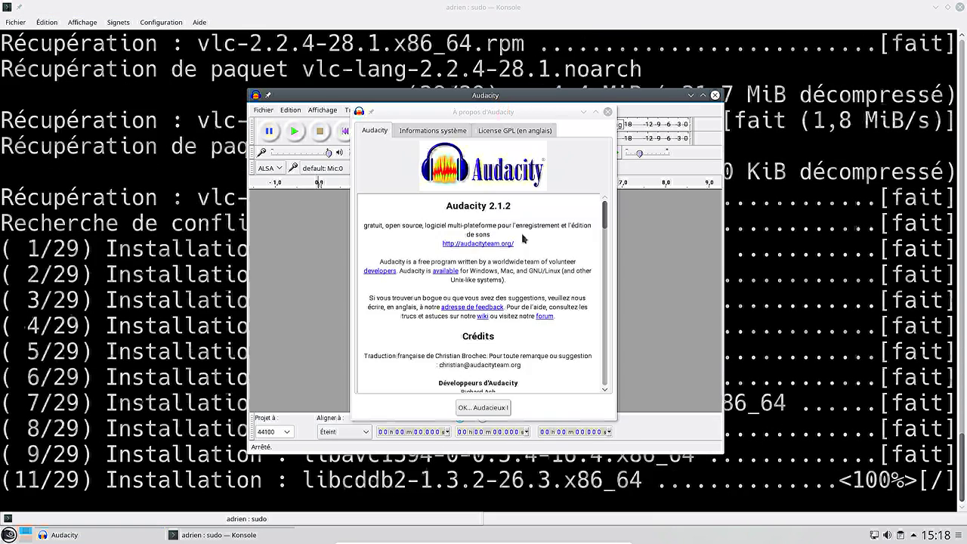
left_click(496, 413)
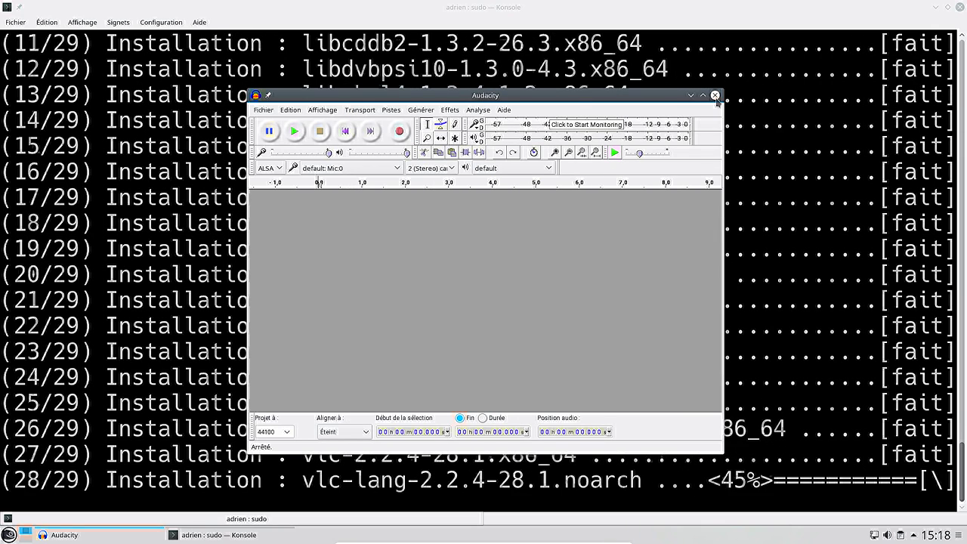
left_click(716, 96)
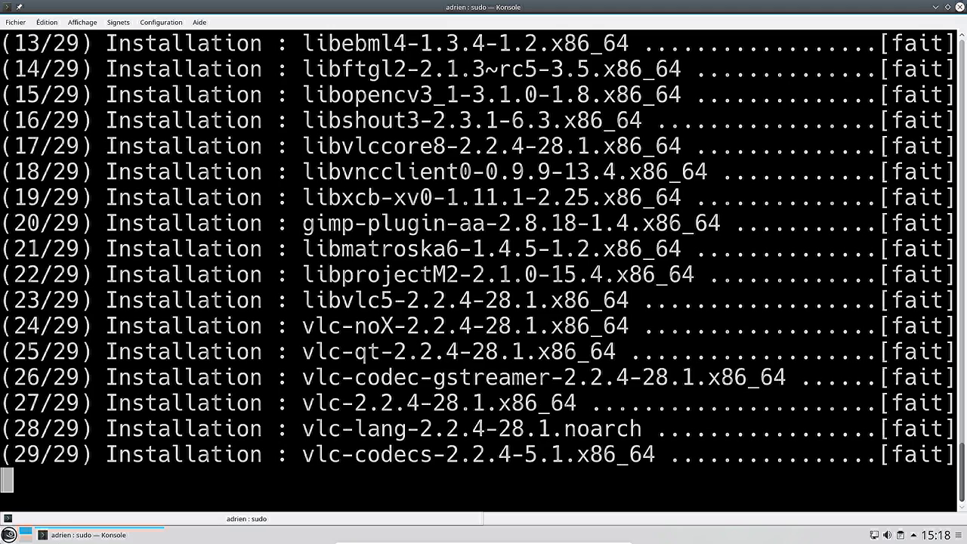
Launch Lecteur multimédia VLC and view its version in the About information before closing the player
left_click(10, 533)
mouse_move(102, 454)
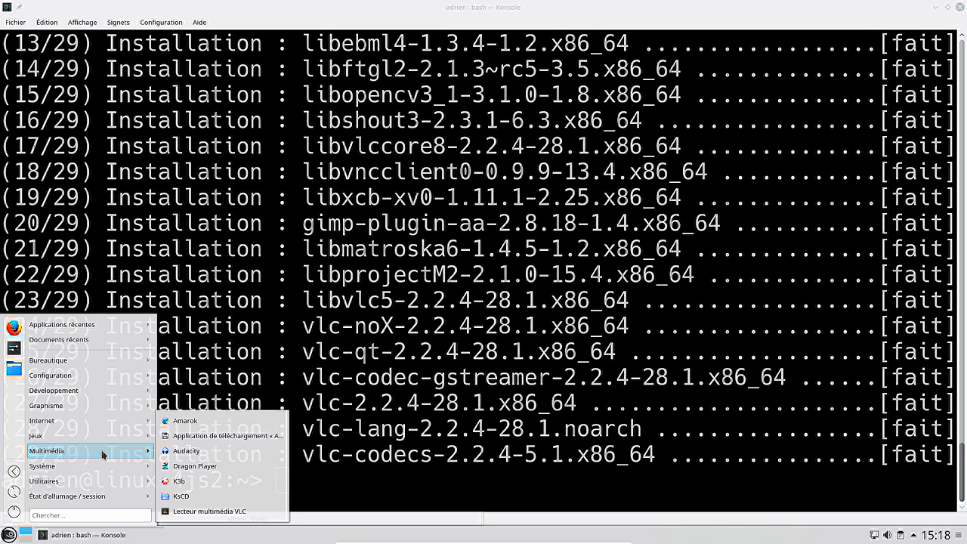
left_click(204, 511)
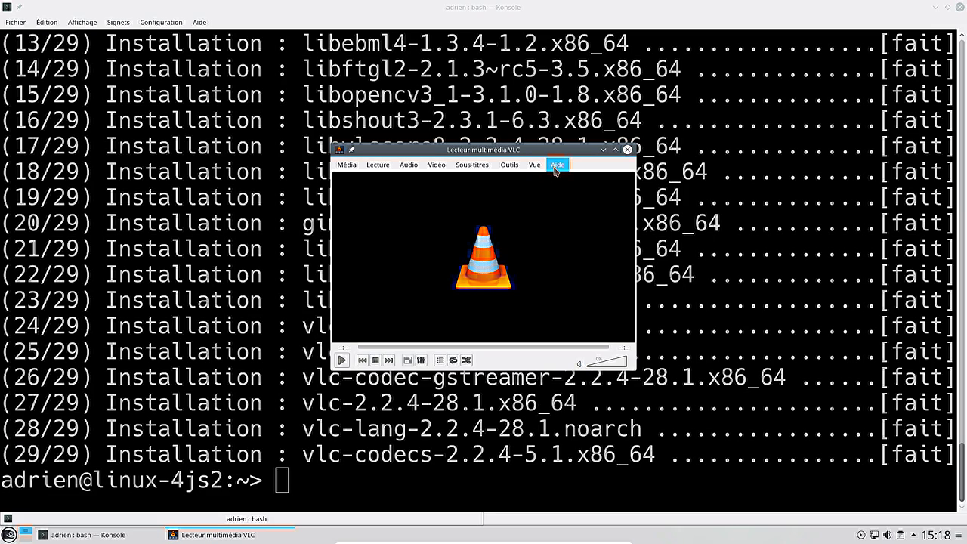
left_click(558, 165)
left_click(578, 199)
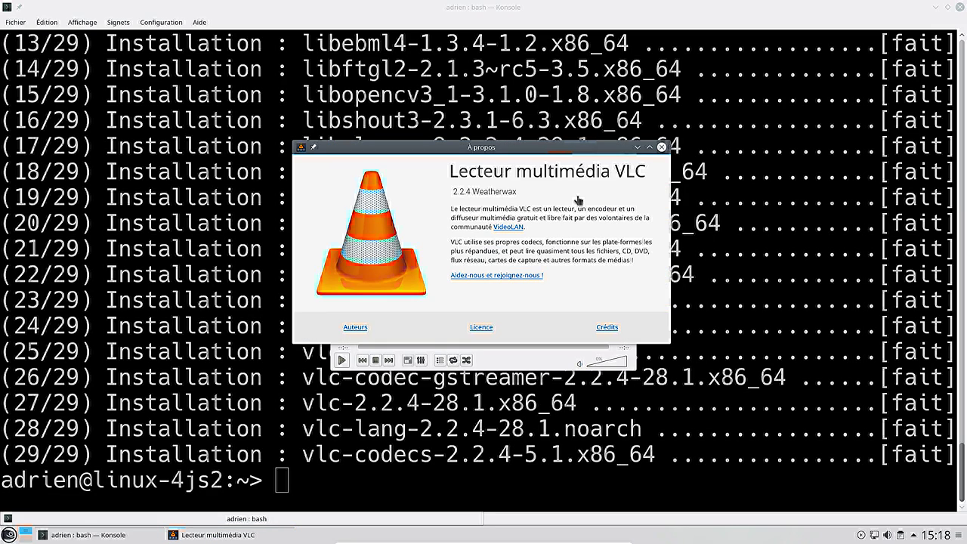
left_click(661, 147)
left_click(630, 148)
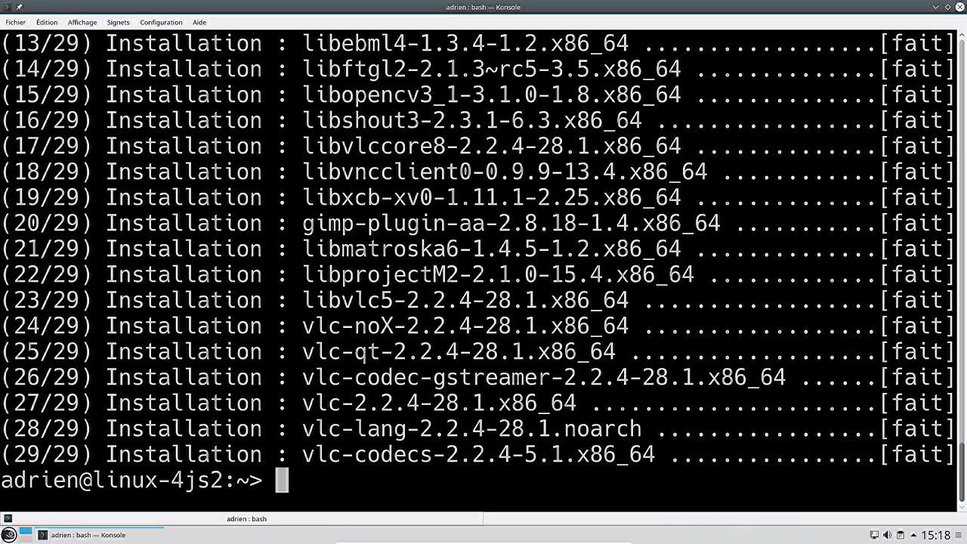
Close Konsole and request a system shutdown from the application launcher
left_click(959, 7)
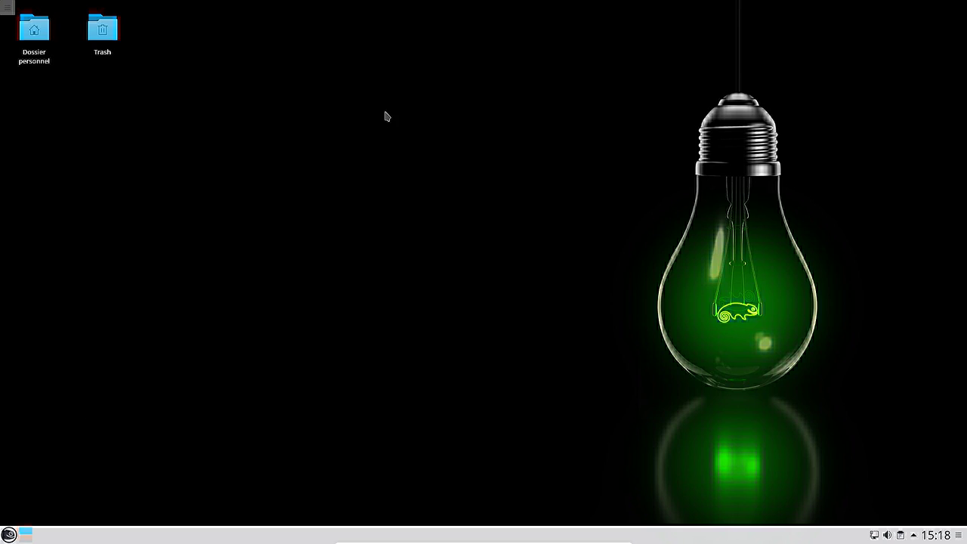
left_click(9, 534)
left_click(12, 513)
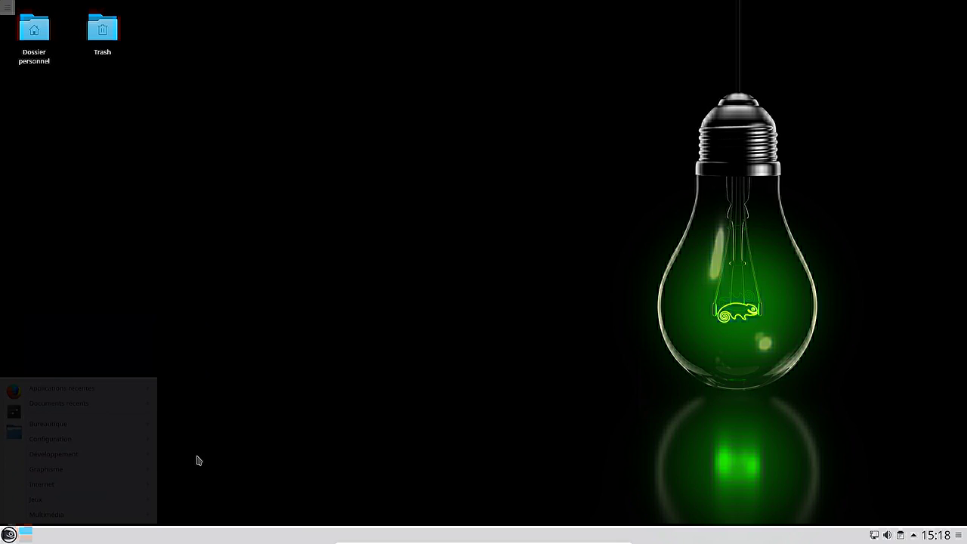